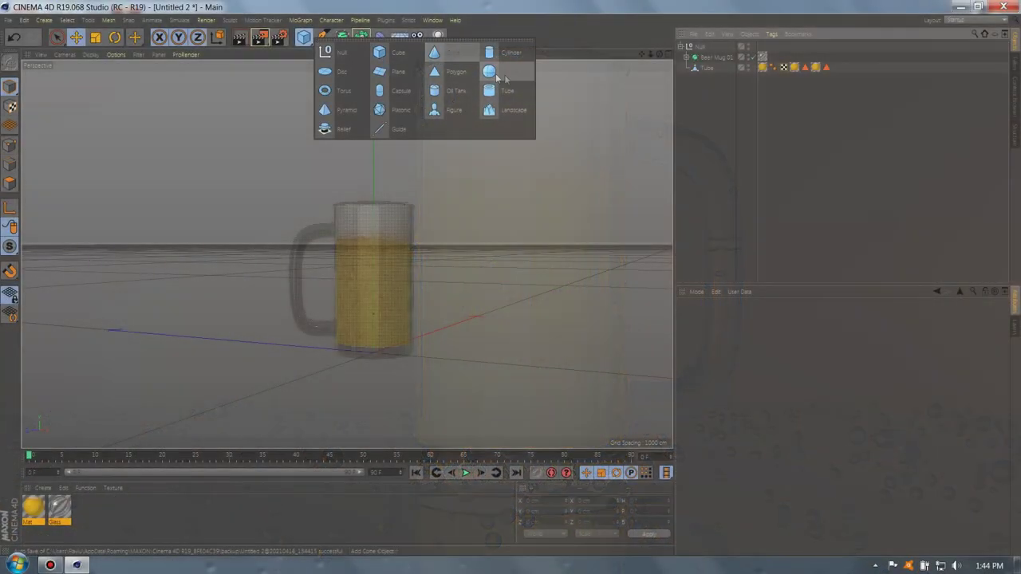
Add a Sphere primitive to the scene next to the beer mug.
{"action": "left_click", "coordinate": [495, 73]}
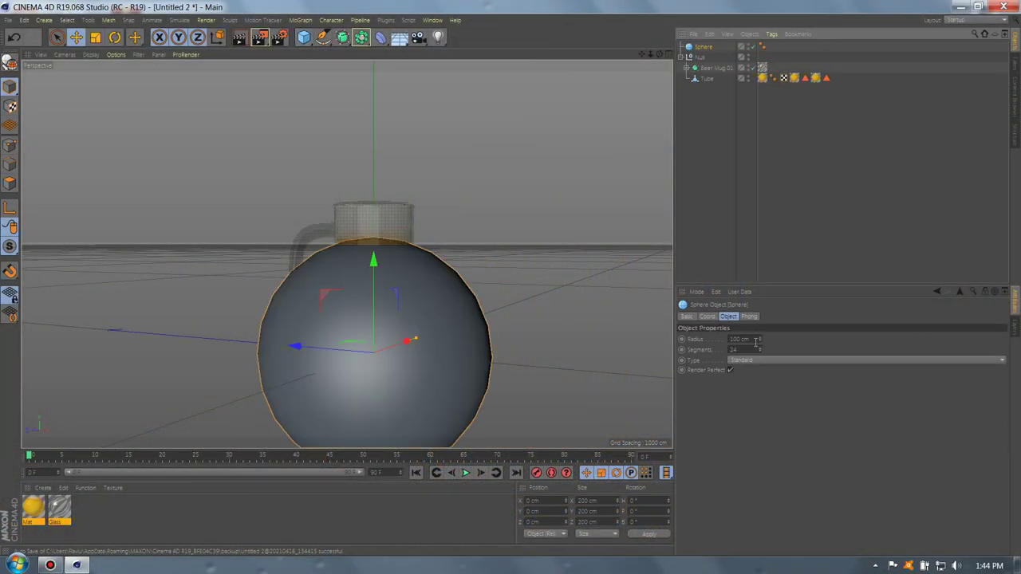
Set the sphere radius to 1 cm and place it under a new MoGraph Cloner.
{"action": "type", "text": "1"}
{"action": "key", "text": "Return"}
{"action": "left_click", "coordinate": [300, 20]}
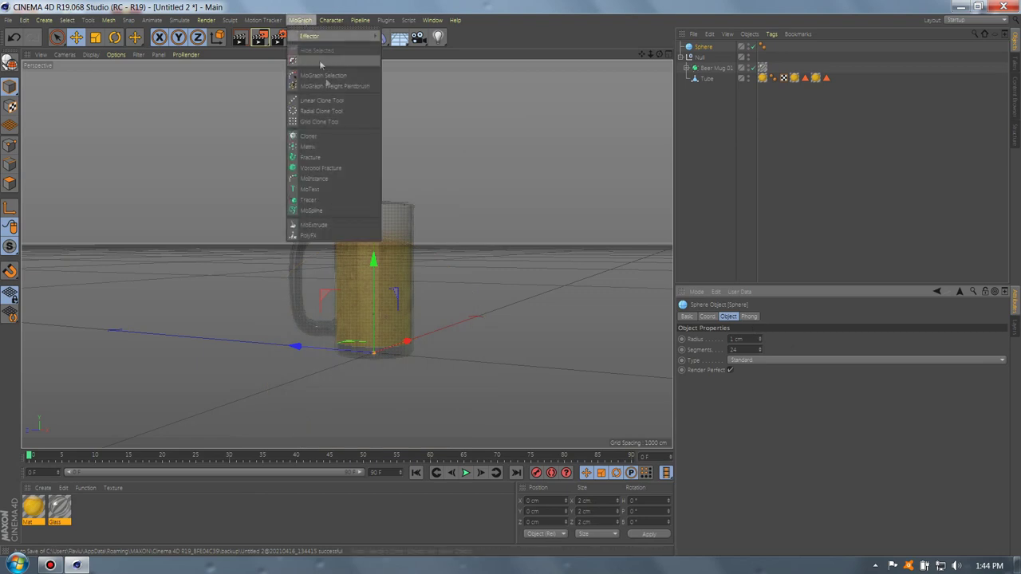
{"action": "left_click", "coordinate": [333, 135]}
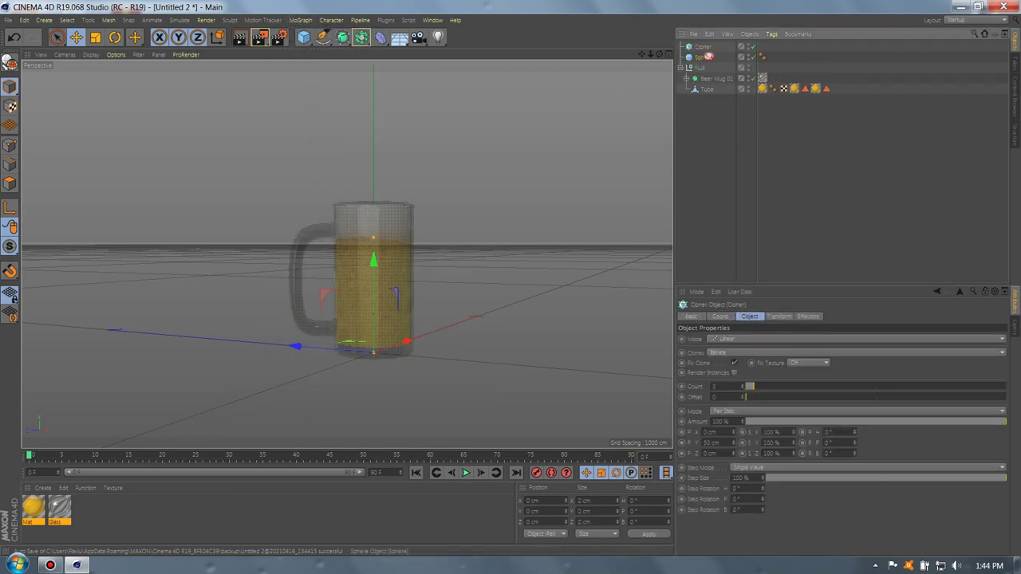
{"action": "left_click_drag", "start_coordinate": [707, 56], "coordinate": [700, 47]}
Switch the Cloner to Object mode with Beer Mug 01 as the target object.
{"action": "left_click", "coordinate": [701, 46]}
{"action": "left_click", "coordinate": [753, 341]}
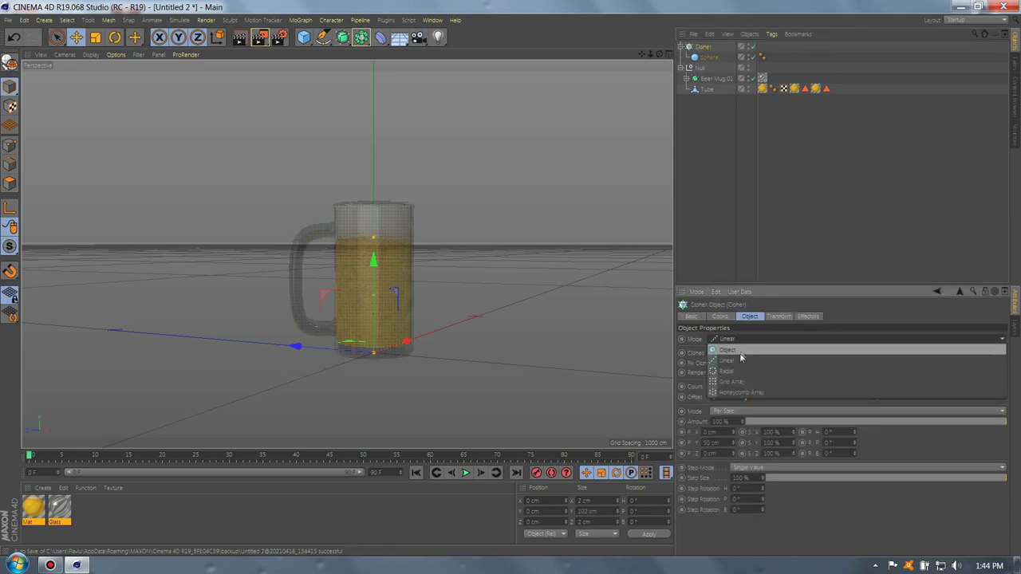
{"action": "left_click", "coordinate": [739, 348]}
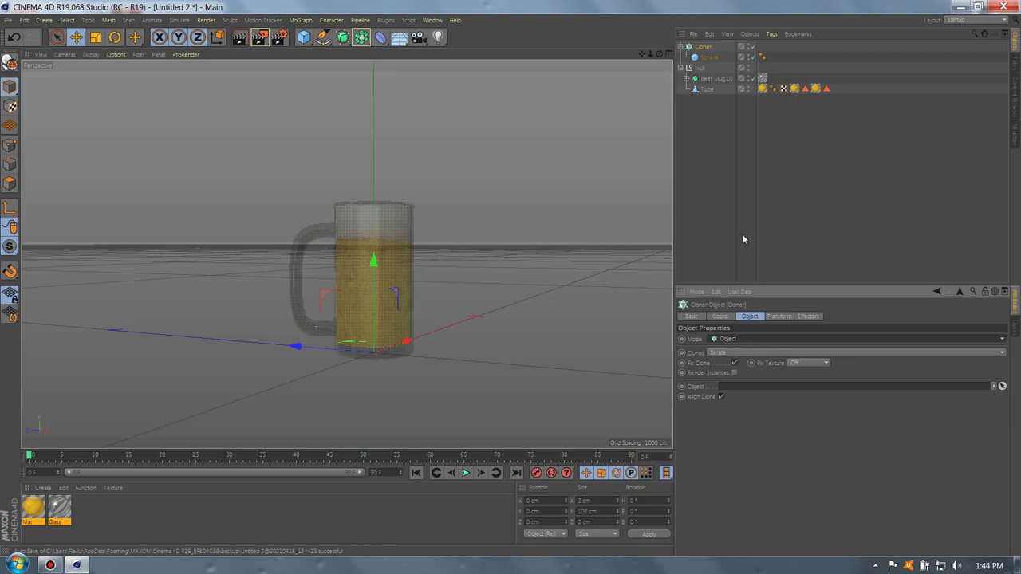
{"action": "left_click_drag", "start_coordinate": [712, 79], "coordinate": [723, 99]}
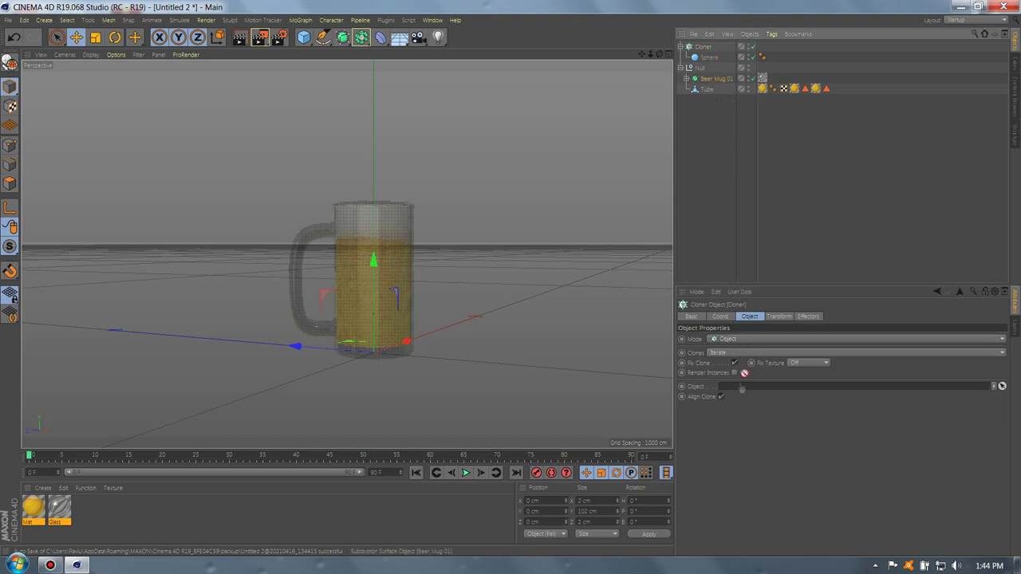
{"action": "left_click_drag", "start_coordinate": [705, 211], "coordinate": [740, 388]}
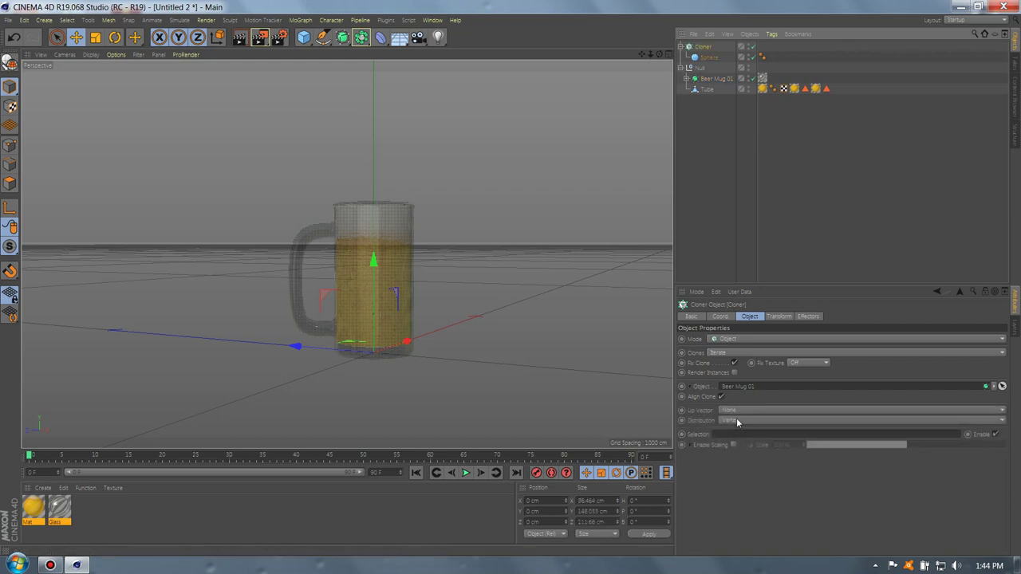
{"action": "left_click", "coordinate": [735, 419]}
Distribute clones over the mug's surface and shrink the sphere radius to 0.5 cm.
{"action": "left_click", "coordinate": [744, 464]}
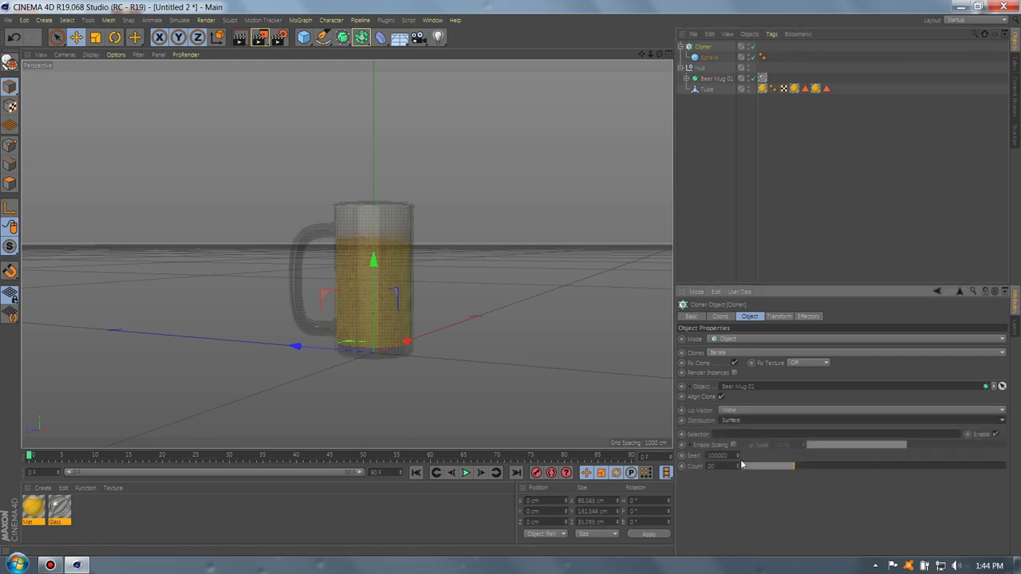
{"action": "left_click", "coordinate": [707, 57]}
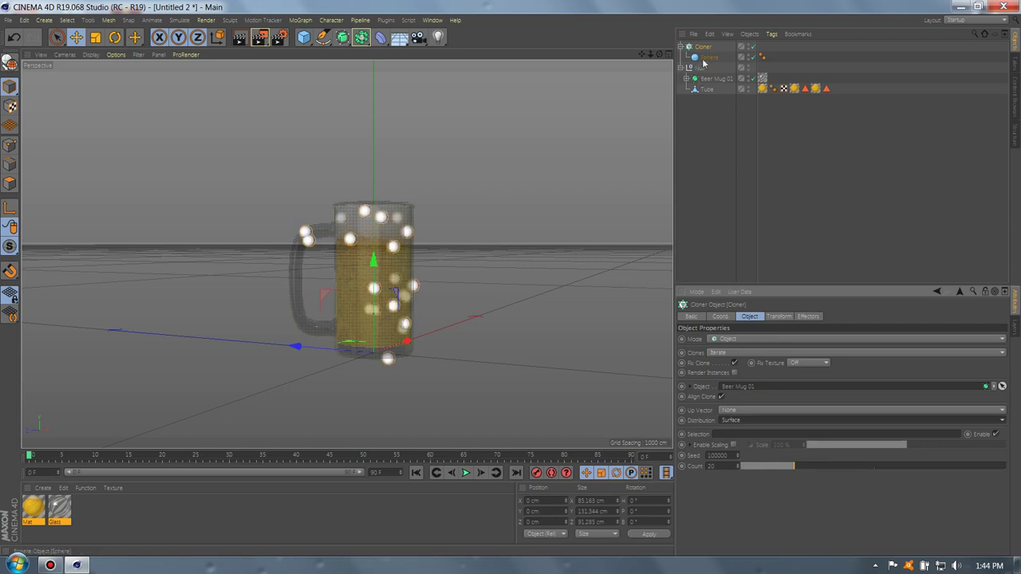
{"action": "left_click", "coordinate": [733, 339]}
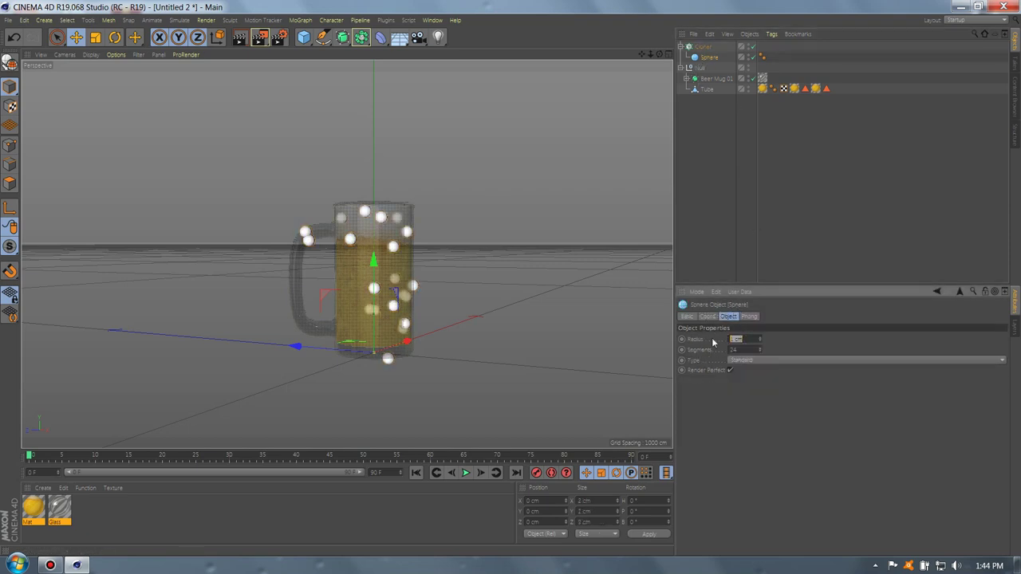
{"action": "type", "text": "0.5"}
{"action": "key", "text": "Return"}
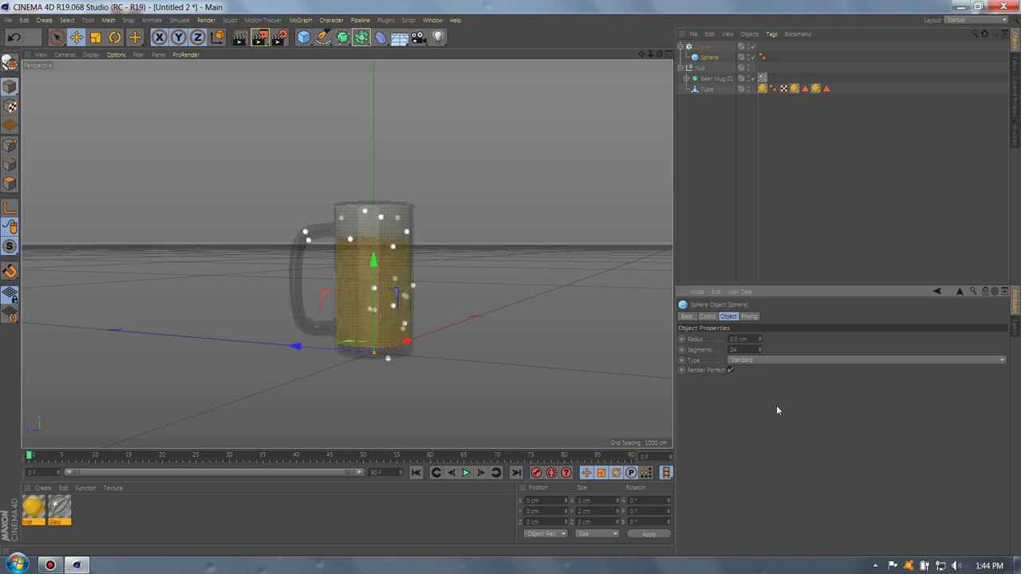
Raise the cloner count to 125 and orbit the view slightly around the mug.
{"action": "left_click", "coordinate": [705, 47]}
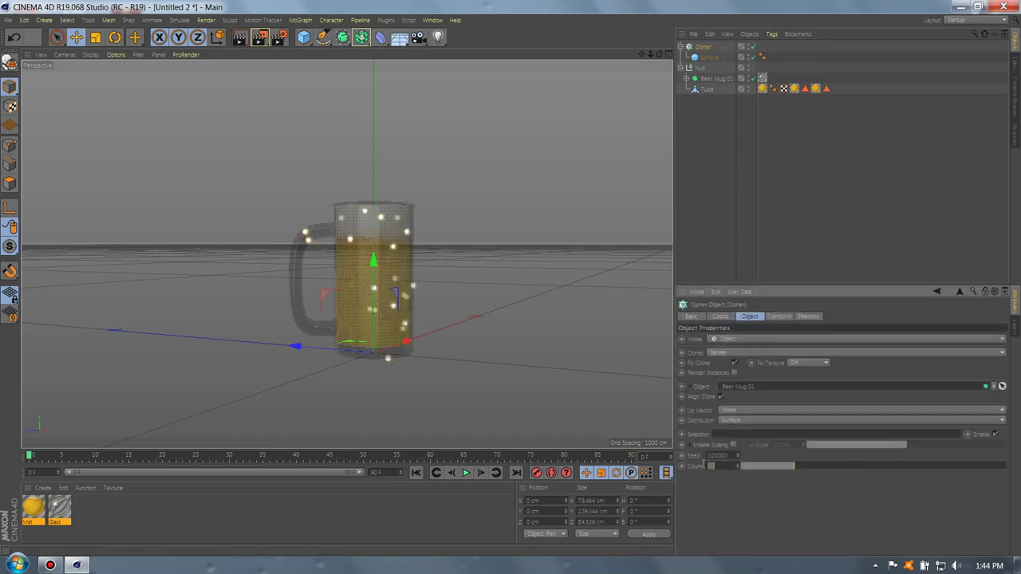
{"action": "type", "text": "125"}
{"action": "key", "text": "Return"}
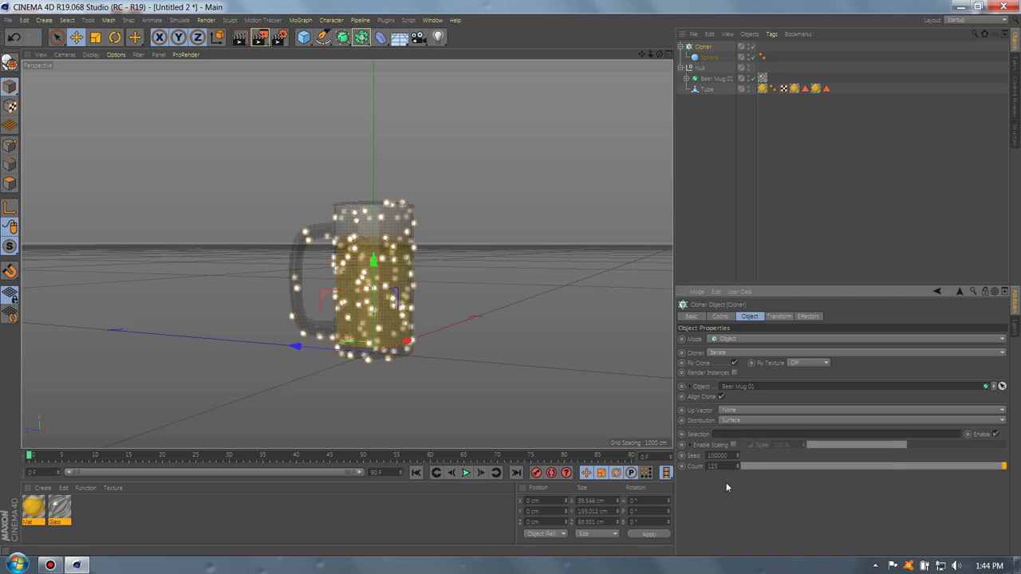
{"action": "left_click", "coordinate": [164, 513]}
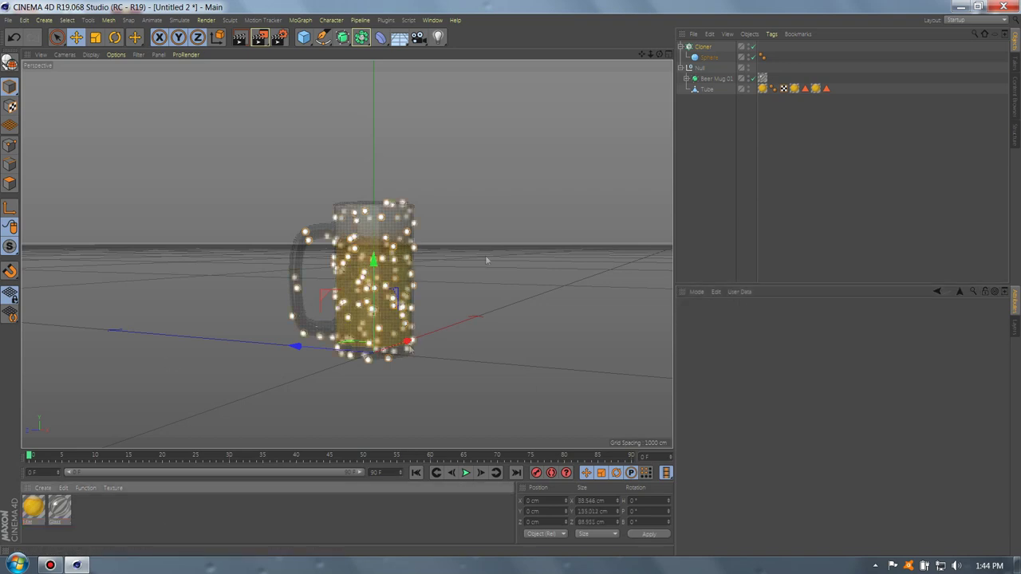
{"action": "left_click_drag", "start_coordinate": [486, 260], "coordinate": [282, 140], "text": "alt"}
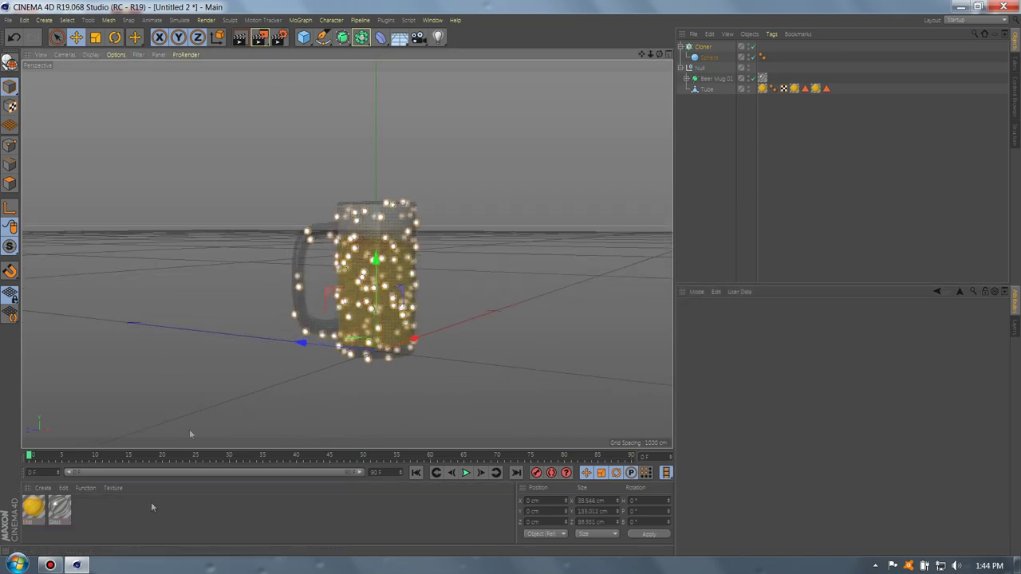
Add a torus with its ring radius pulled in around the mug's base, and create a new material.
{"action": "left_click", "coordinate": [303, 37]}
{"action": "left_click", "coordinate": [345, 92]}
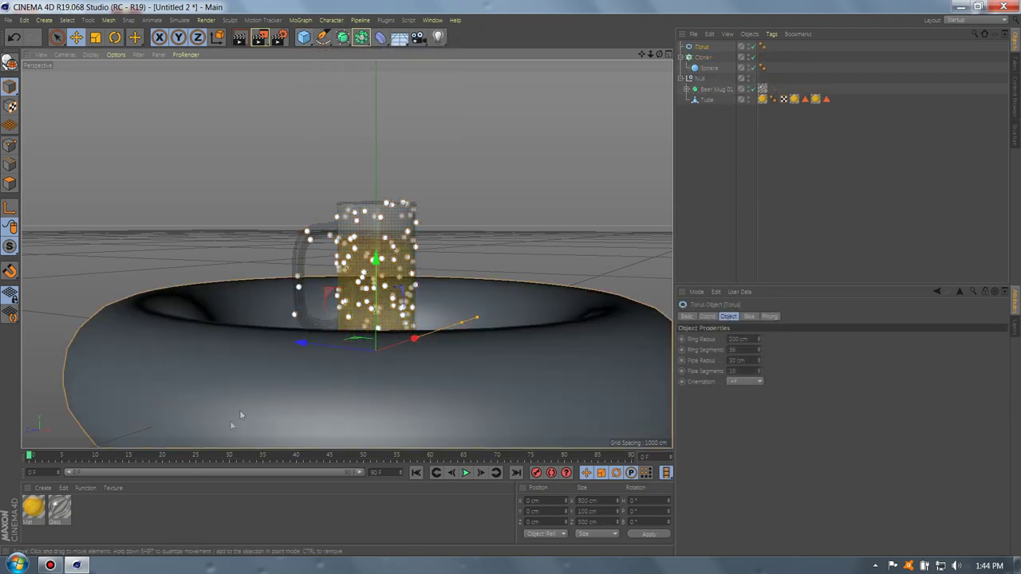
{"action": "mouse_move", "coordinate": [466, 325]}
{"action": "left_mouse_down"}
{"action": "mouse_move", "coordinate": [445, 329]}
{"action": "mouse_move", "coordinate": [471, 322]}
{"action": "left_mouse_up"}
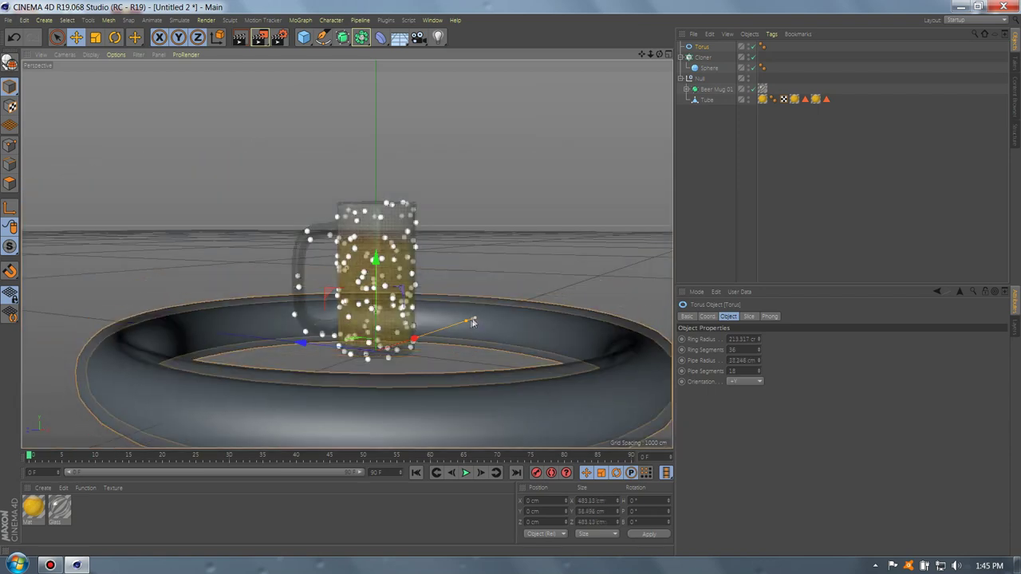
{"action": "double_click", "coordinate": [139, 531]}
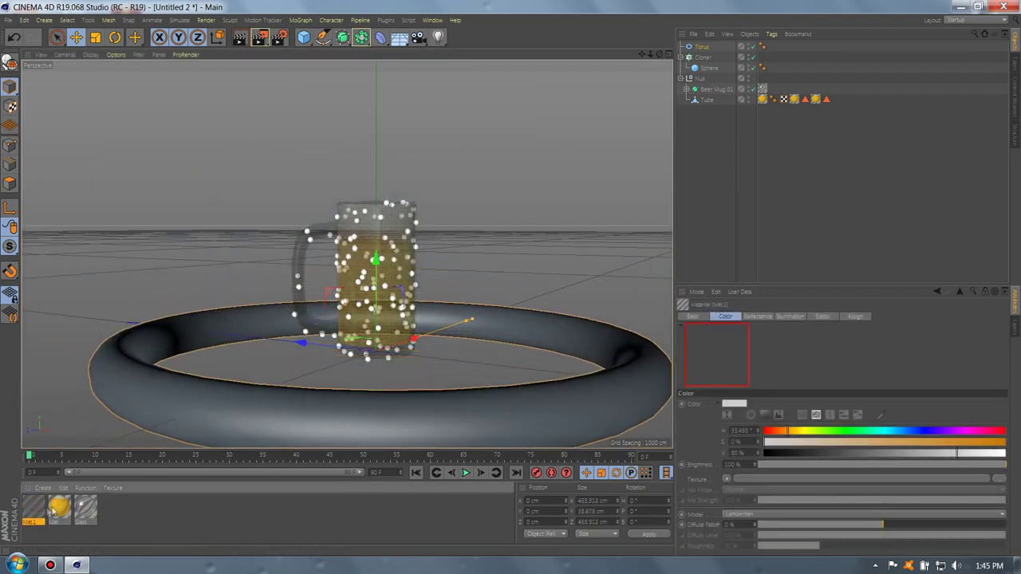
Make Mat.1 luminance-only by enabling Luminance and disabling Color and Reflectance.
{"action": "double_click", "coordinate": [36, 508]}
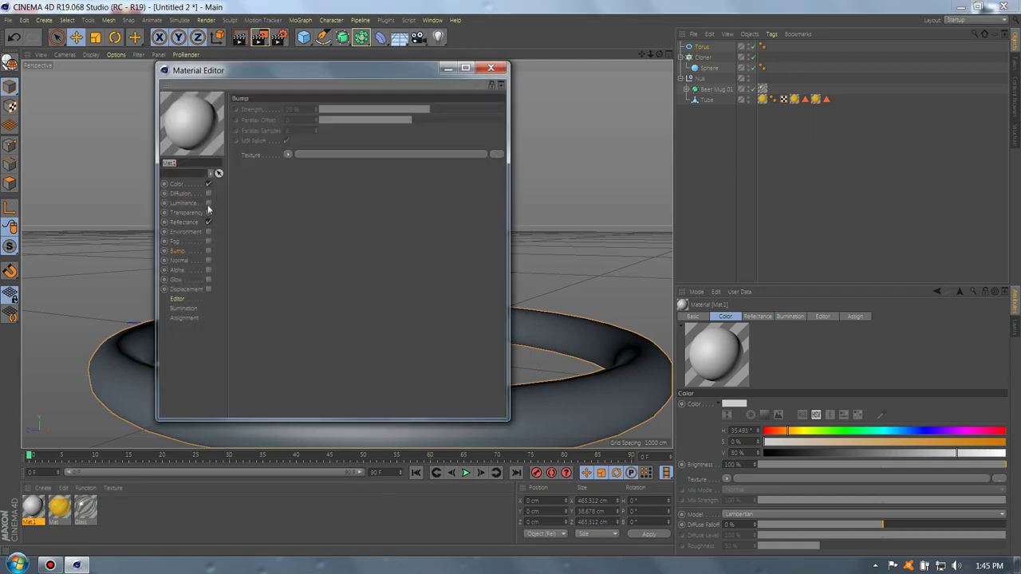
{"action": "left_click", "coordinate": [208, 202]}
{"action": "left_click", "coordinate": [208, 184]}
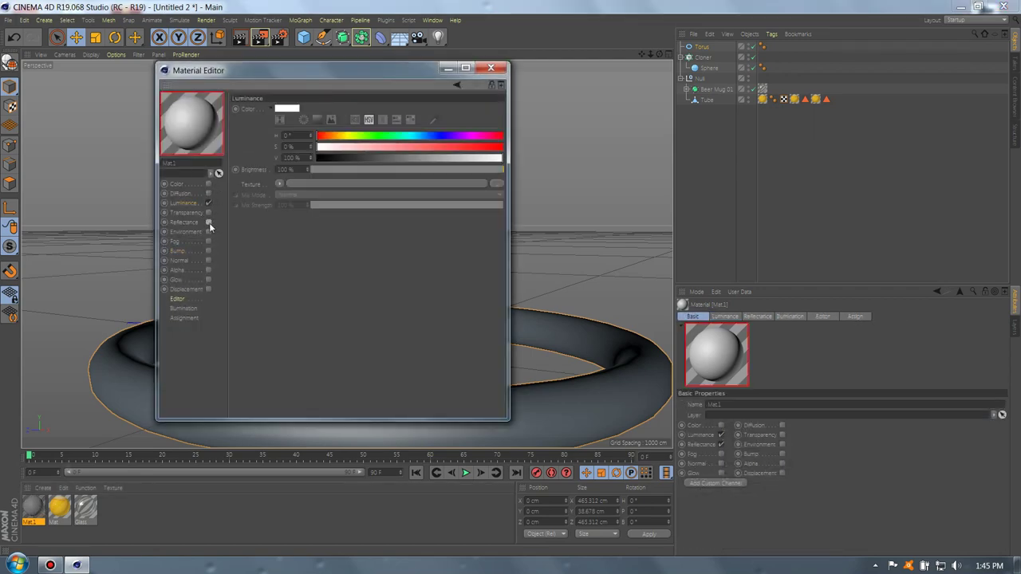
{"action": "left_click", "coordinate": [209, 222]}
{"action": "left_click", "coordinate": [490, 67]}
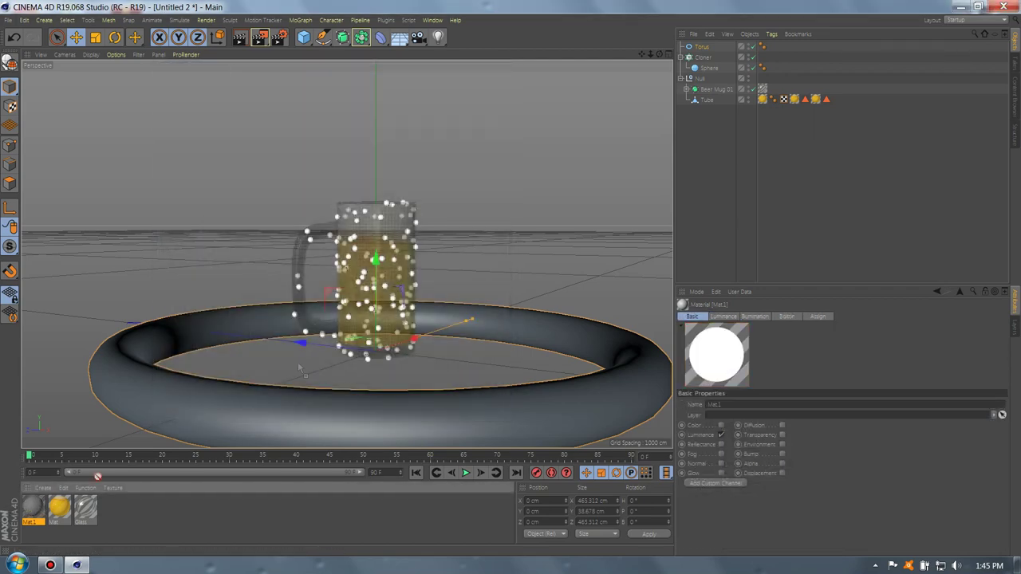
Apply Mat.1 to the torus and move the torus up on Y above the mug.
{"action": "left_click_drag", "start_coordinate": [300, 368], "coordinate": [704, 48]}
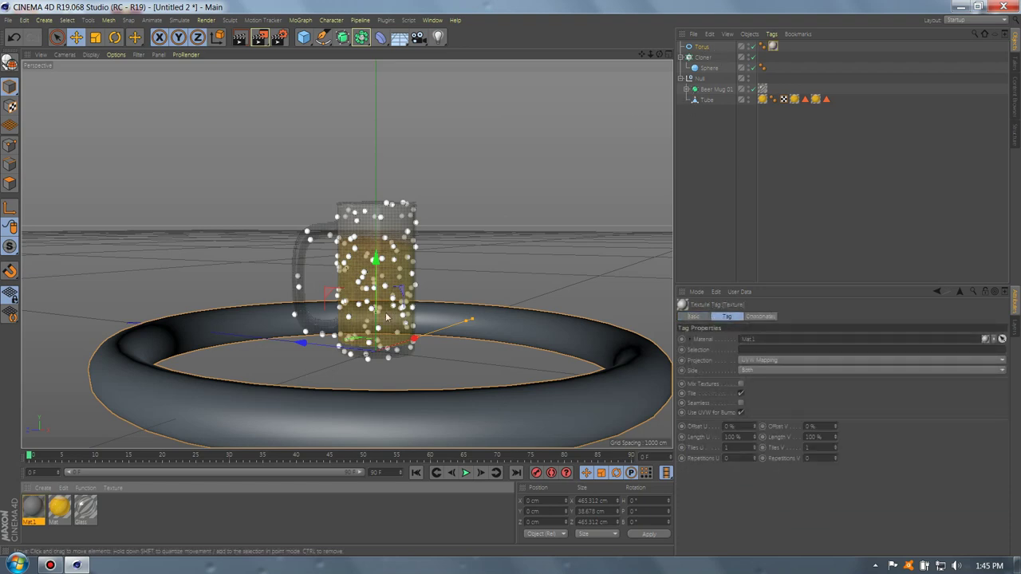
{"action": "left_click_drag", "start_coordinate": [378, 312], "coordinate": [383, 146]}
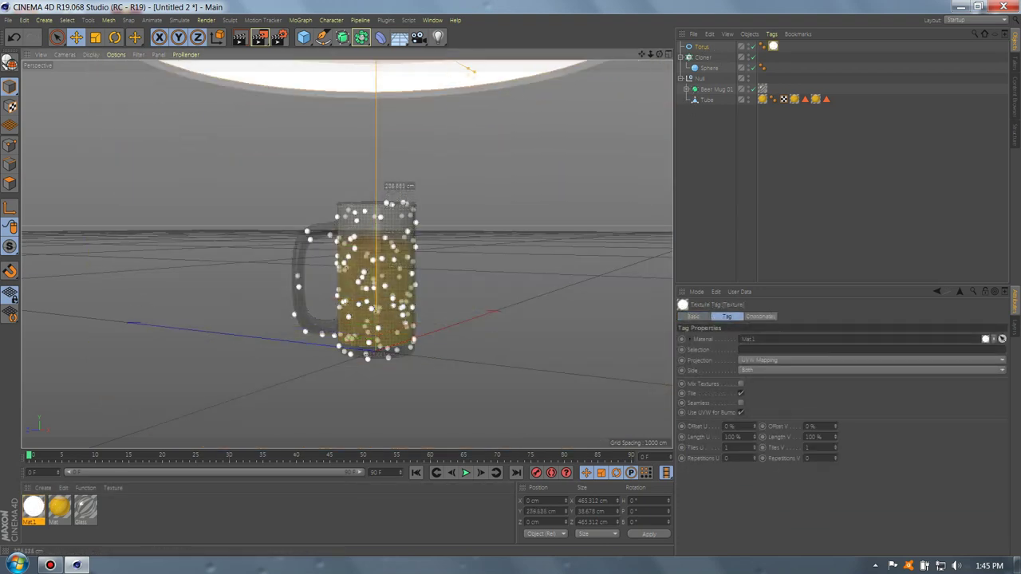
{"action": "left_click", "coordinate": [122, 513]}
Create material Mat.2 with Luminance enabled at 10% brightness.
{"action": "left_click", "coordinate": [42, 487]}
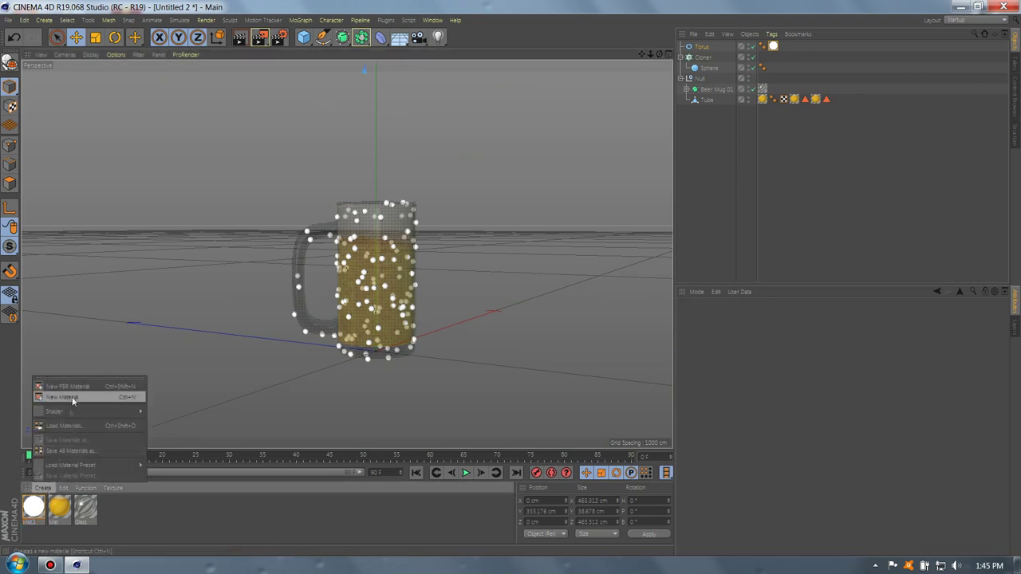
{"action": "left_click", "coordinate": [72, 397]}
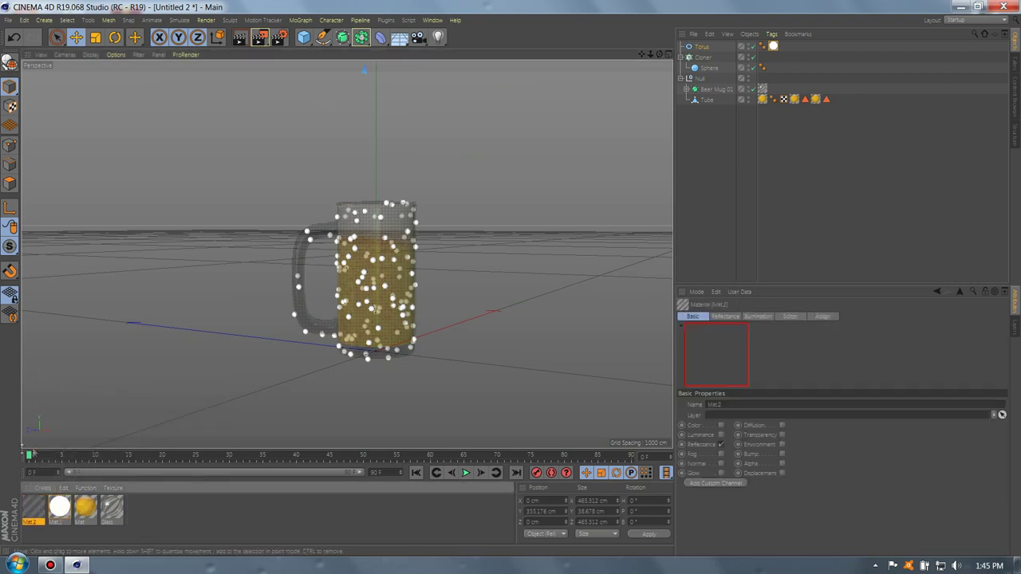
{"action": "double_click", "coordinate": [33, 507]}
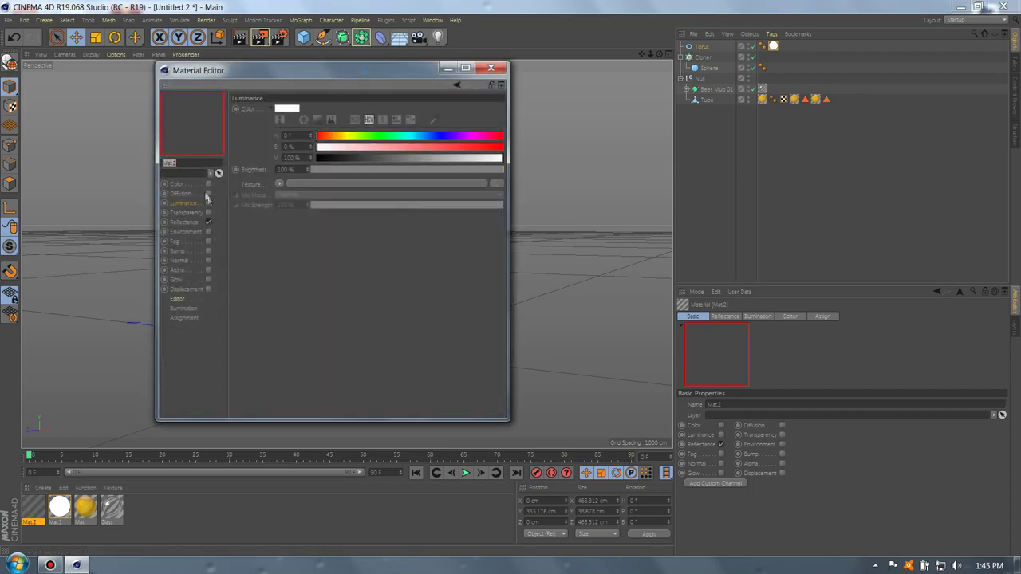
{"action": "left_click", "coordinate": [207, 203]}
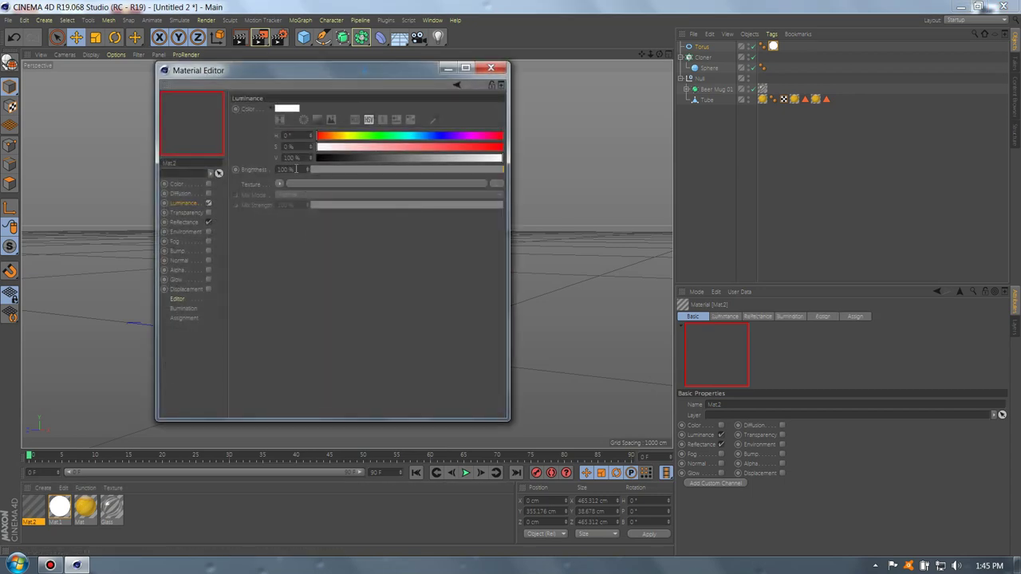
{"action": "double_click", "coordinate": [296, 169]}
{"action": "type", "text": "0"}
{"action": "key", "text": "Return"}
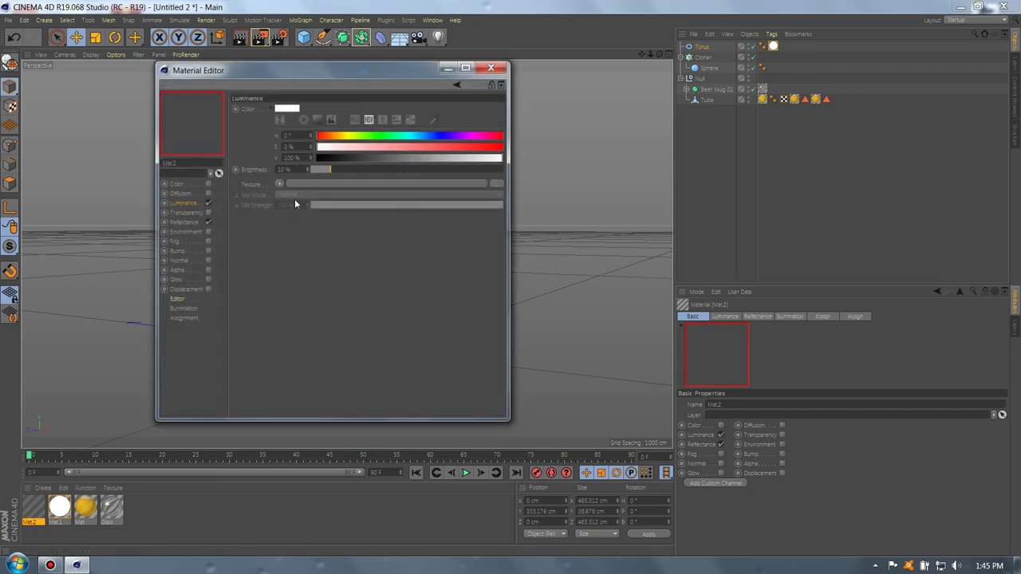
Load a Fresnel shader as Mat.2's luminance texture and open its settings.
{"action": "left_click", "coordinate": [280, 184]}
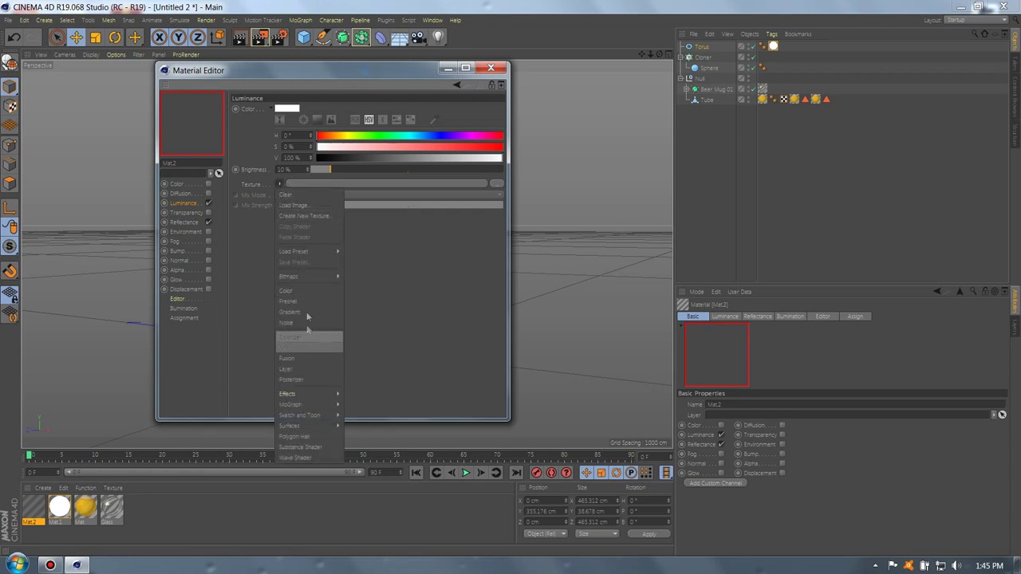
{"action": "left_click", "coordinate": [309, 303]}
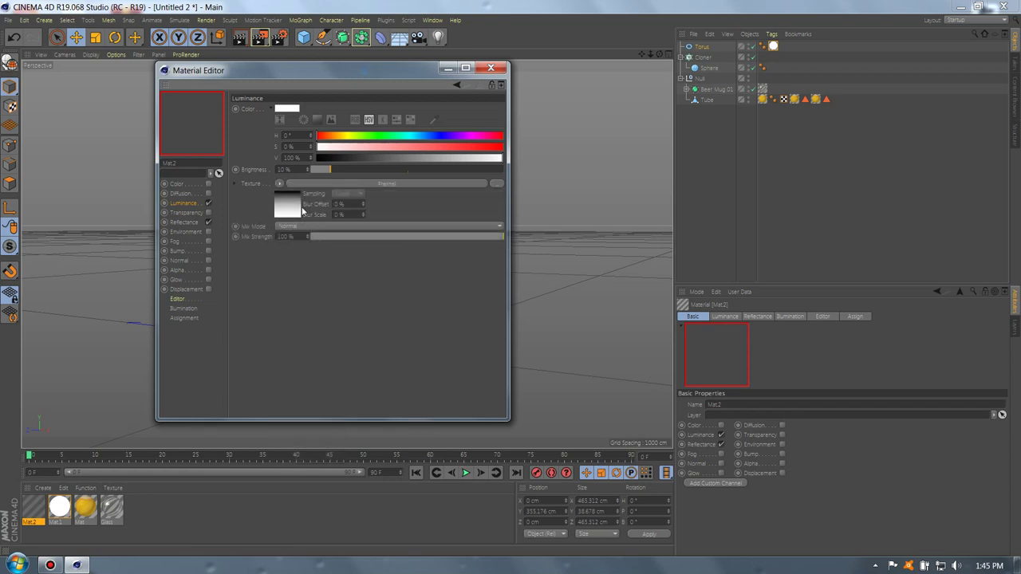
{"action": "left_click", "coordinate": [289, 207]}
Recolour the black gradient knot to teal and swap the knots so teal blends into white.
{"action": "double_click", "coordinate": [503, 211]}
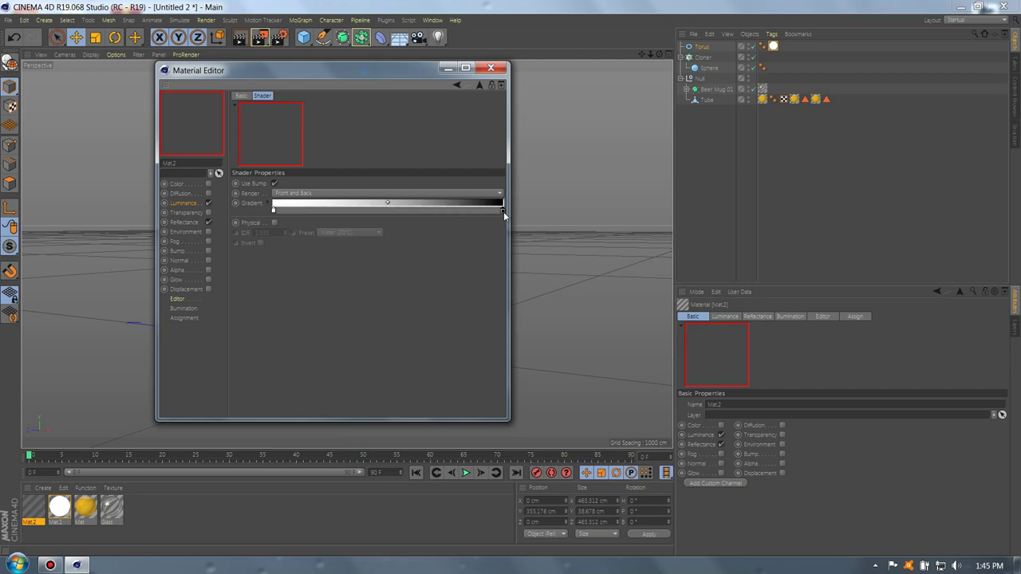
{"action": "left_click", "coordinate": [520, 212]}
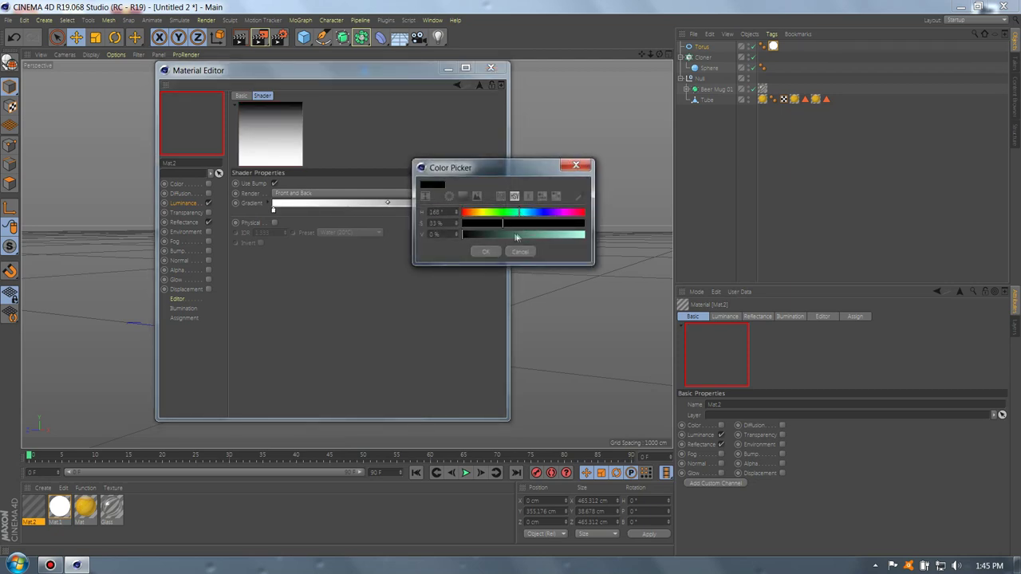
{"action": "left_click", "coordinate": [522, 234]}
{"action": "left_click", "coordinate": [487, 252]}
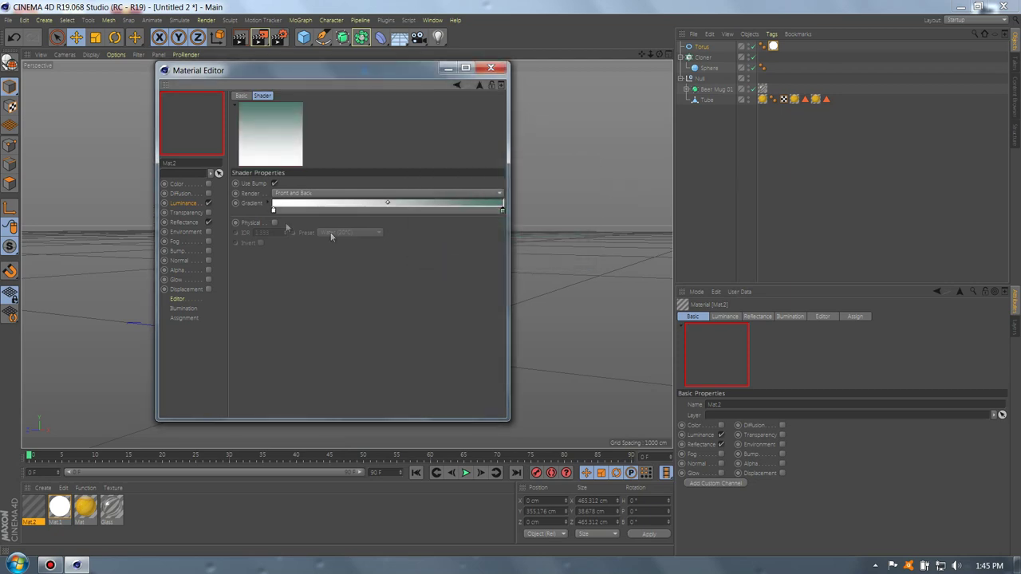
{"action": "left_click_drag", "start_coordinate": [274, 210], "coordinate": [409, 210]}
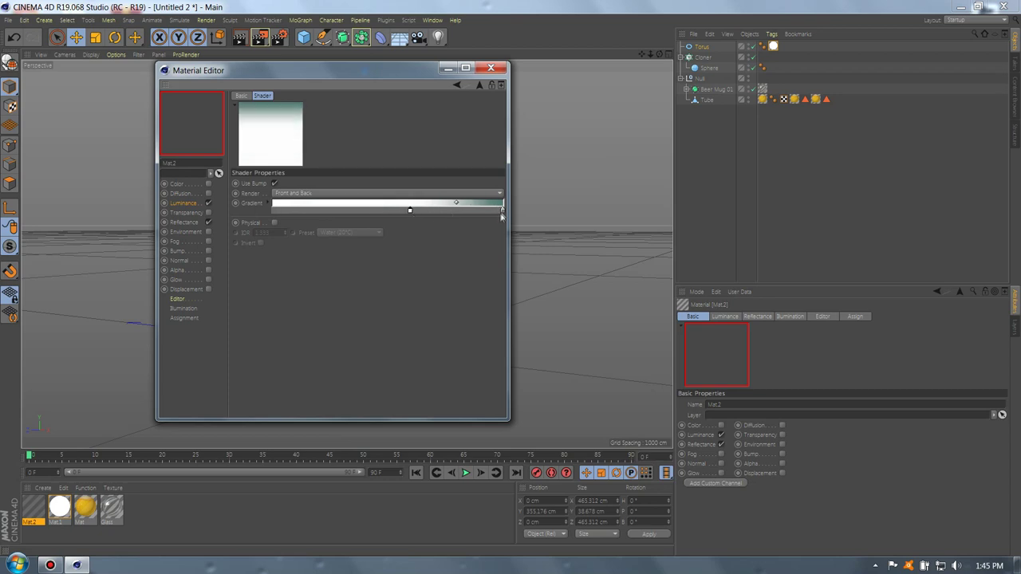
{"action": "left_click_drag", "start_coordinate": [502, 211], "coordinate": [273, 210]}
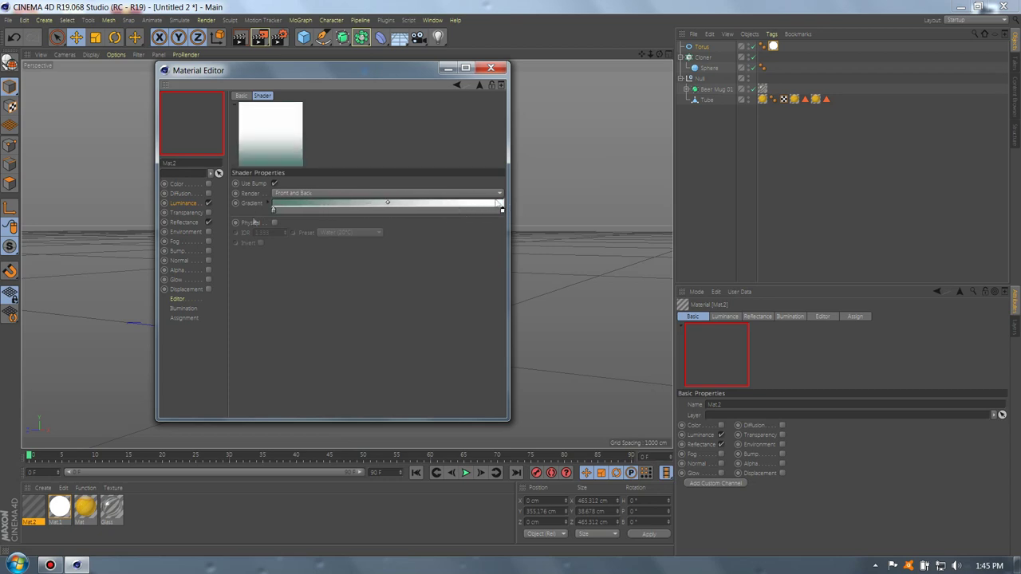
{"action": "left_click", "coordinate": [198, 213]}
Enable Mat.2 transparency with refraction 1.33, 50% Fresnel reflectivity and exit reflections off.
{"action": "left_click", "coordinate": [209, 213]}
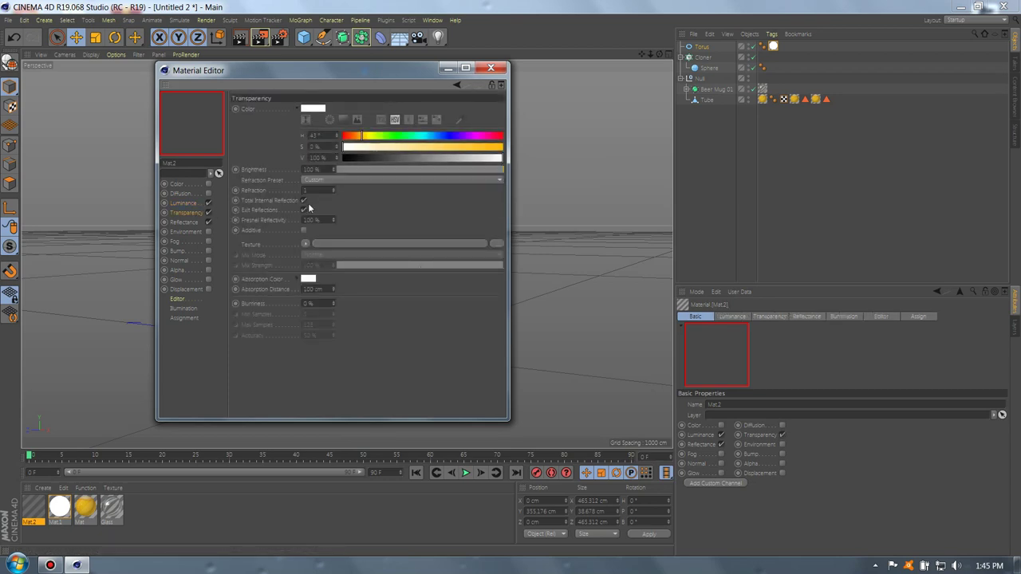
{"action": "left_click", "coordinate": [191, 205]}
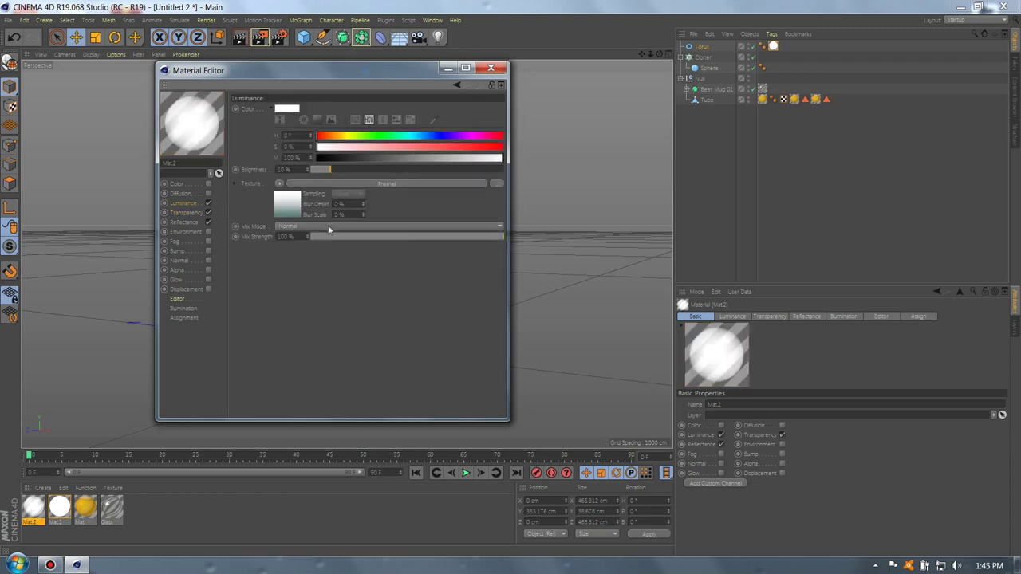
{"action": "left_click", "coordinate": [182, 213]}
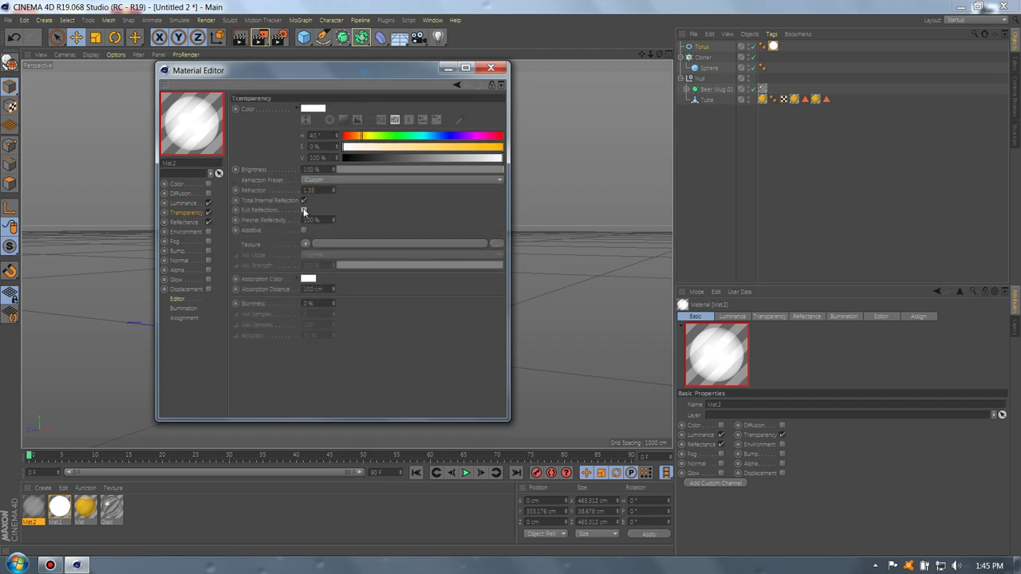
{"action": "left_click", "coordinate": [319, 220]}
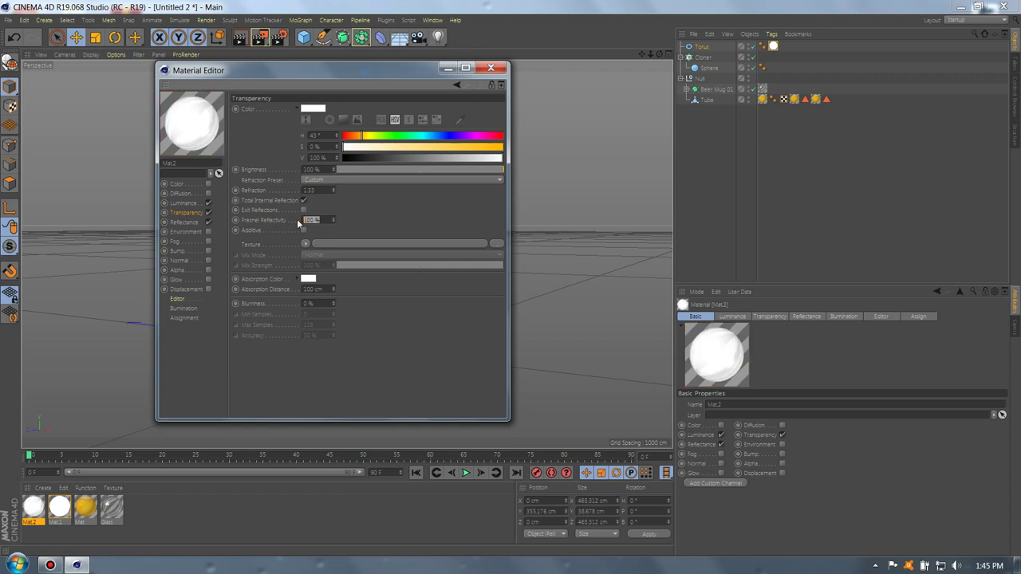
{"action": "type", "text": "50"}
{"action": "key", "text": "Return"}
{"action": "left_click", "coordinate": [185, 222]}
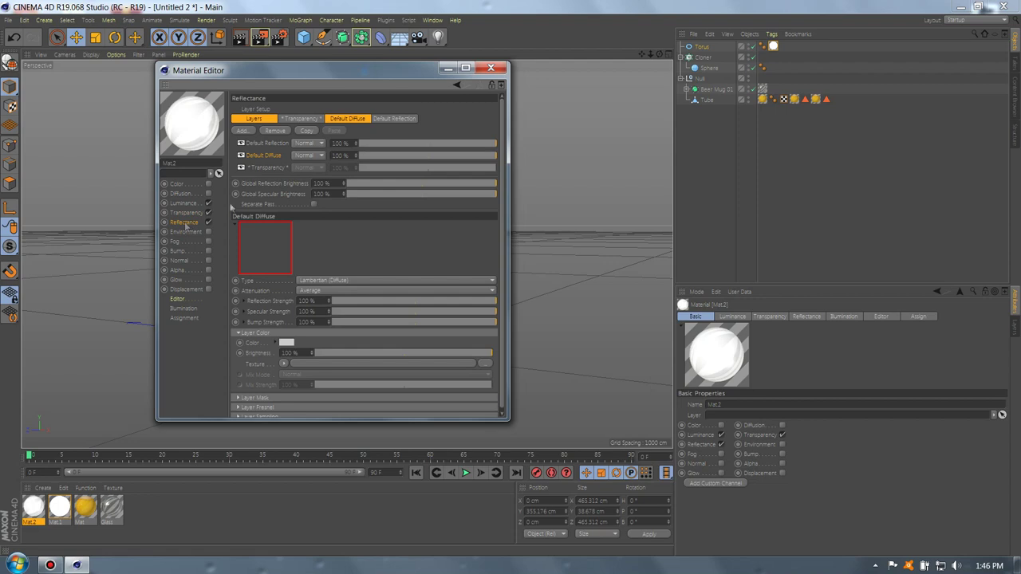
Remove the Default Diffuse layer and set the reflection layer to Reflection (Legacy) with 0 roughness.
{"action": "left_click", "coordinate": [281, 130]}
{"action": "left_click", "coordinate": [401, 119]}
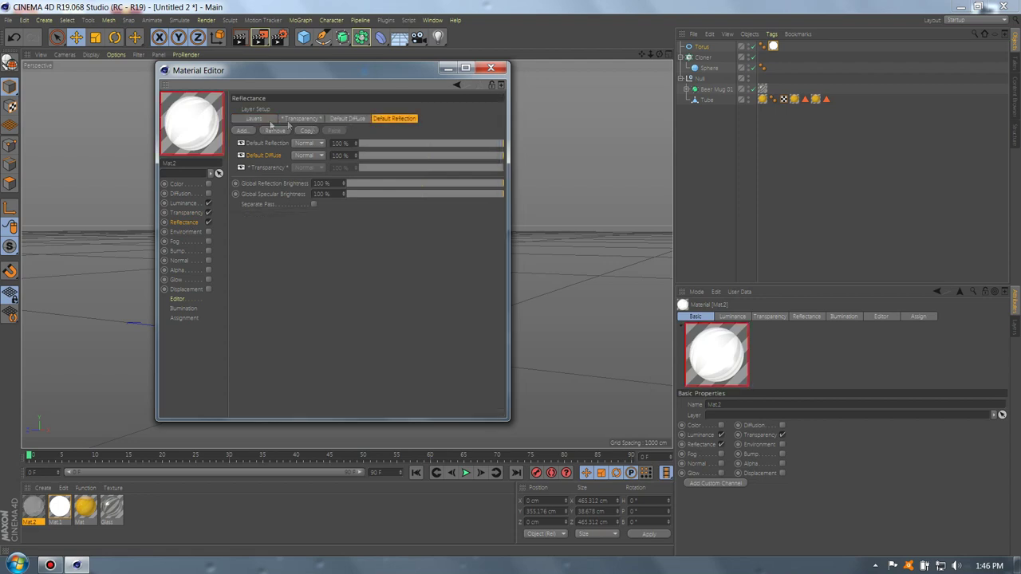
{"action": "left_click", "coordinate": [275, 130]}
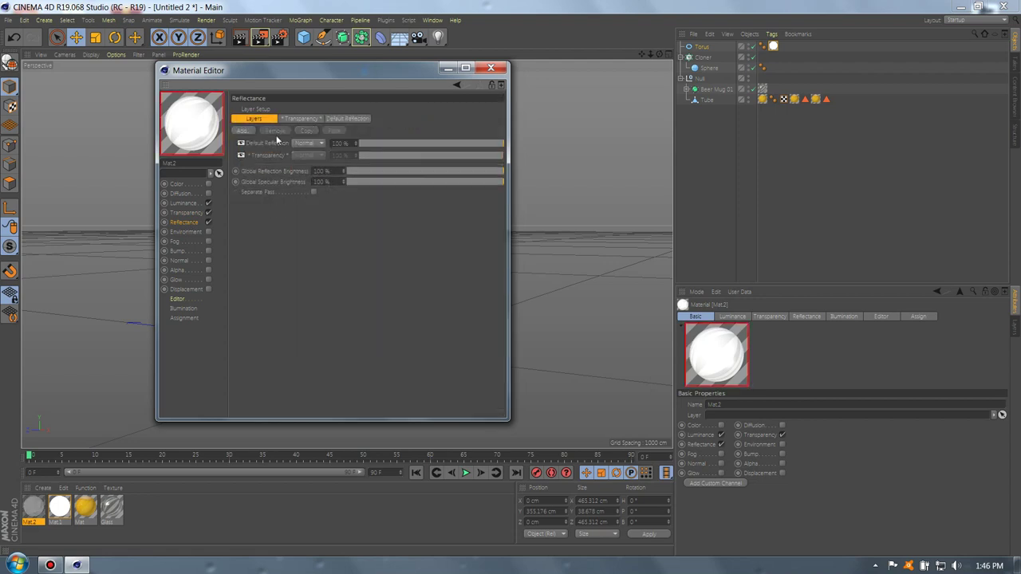
{"action": "left_click", "coordinate": [361, 119]}
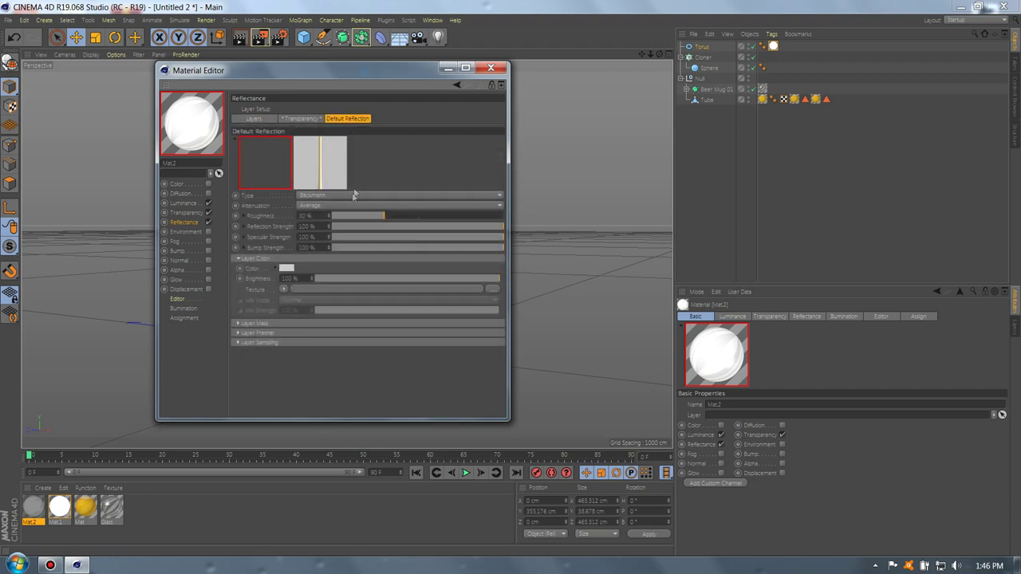
{"action": "left_click", "coordinate": [353, 195]}
{"action": "left_click", "coordinate": [338, 291]}
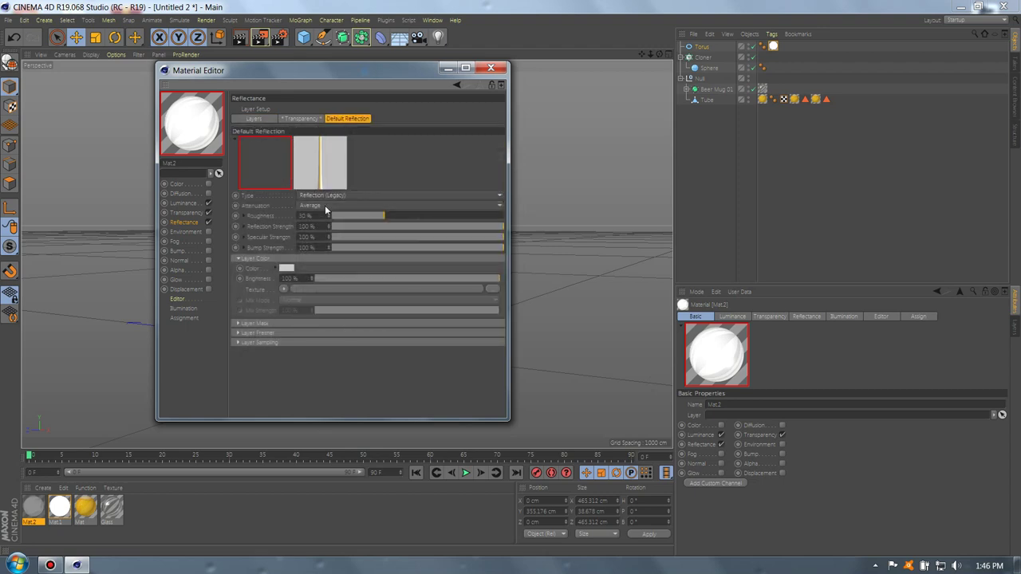
{"action": "left_click", "coordinate": [306, 215]}
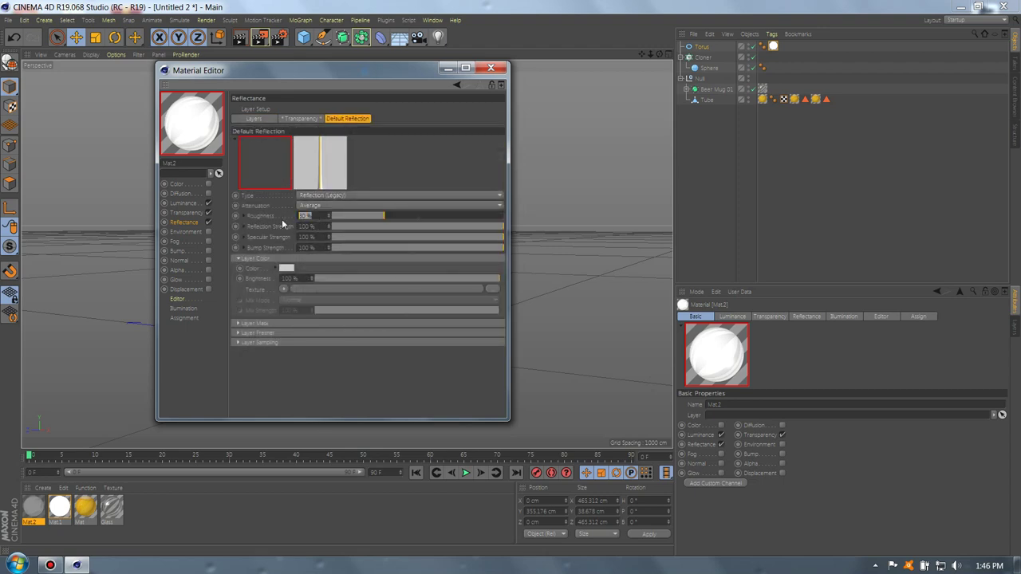
{"action": "type", "text": "0"}
{"action": "left_click", "coordinate": [307, 238]}
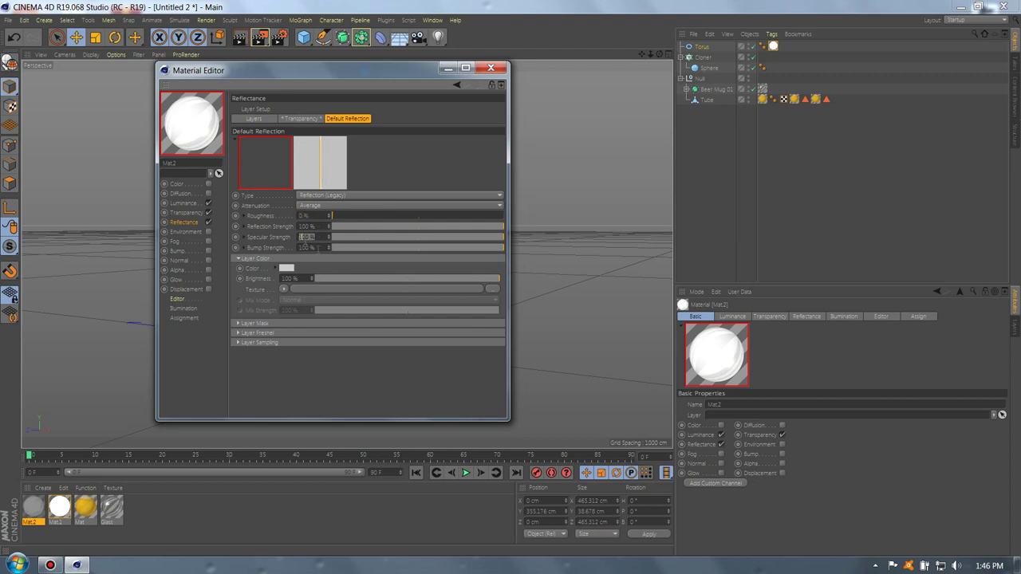
{"action": "type", "text": "0"}
Load a Fresnel shader into the layer colour texture and lighten its gradient end colour.
{"action": "left_click", "coordinate": [283, 289]}
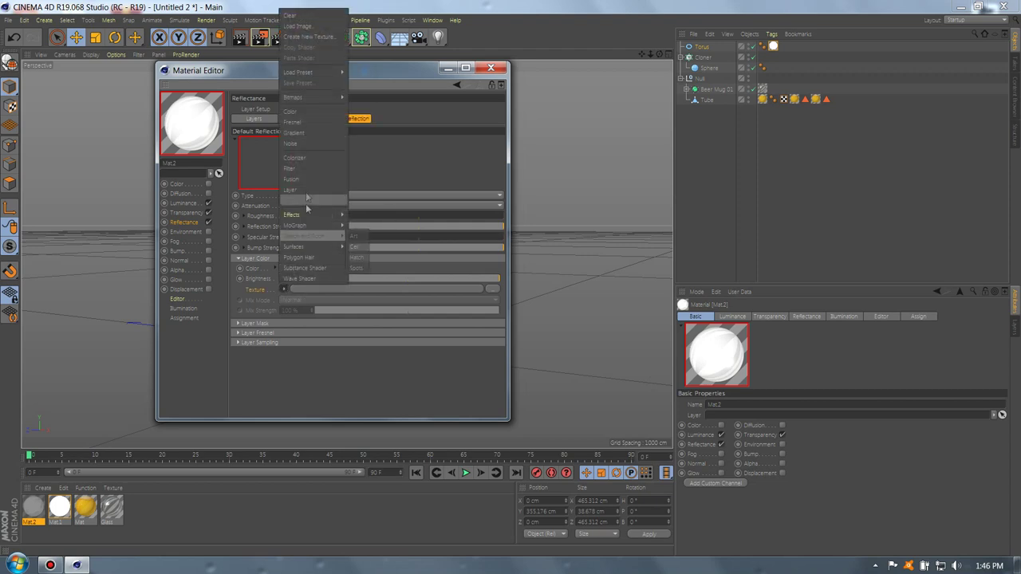
{"action": "left_click", "coordinate": [305, 124]}
{"action": "left_click", "coordinate": [301, 321]}
{"action": "double_click", "coordinate": [502, 209]}
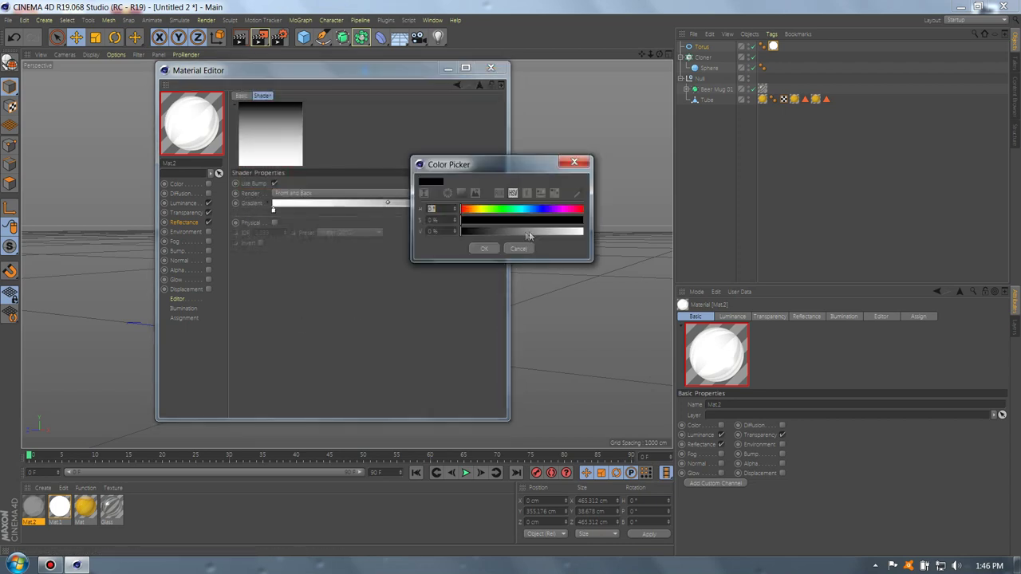
{"action": "left_click", "coordinate": [519, 231]}
{"action": "left_click", "coordinate": [488, 248]}
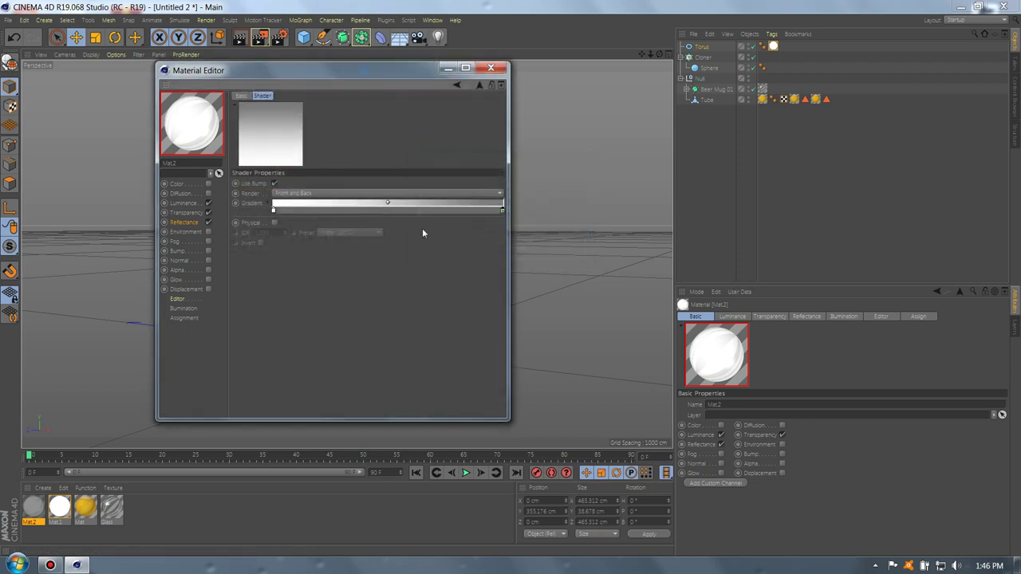
Set the reflection layer colour's mix mode to Multiply.
{"action": "left_click", "coordinate": [183, 223]}
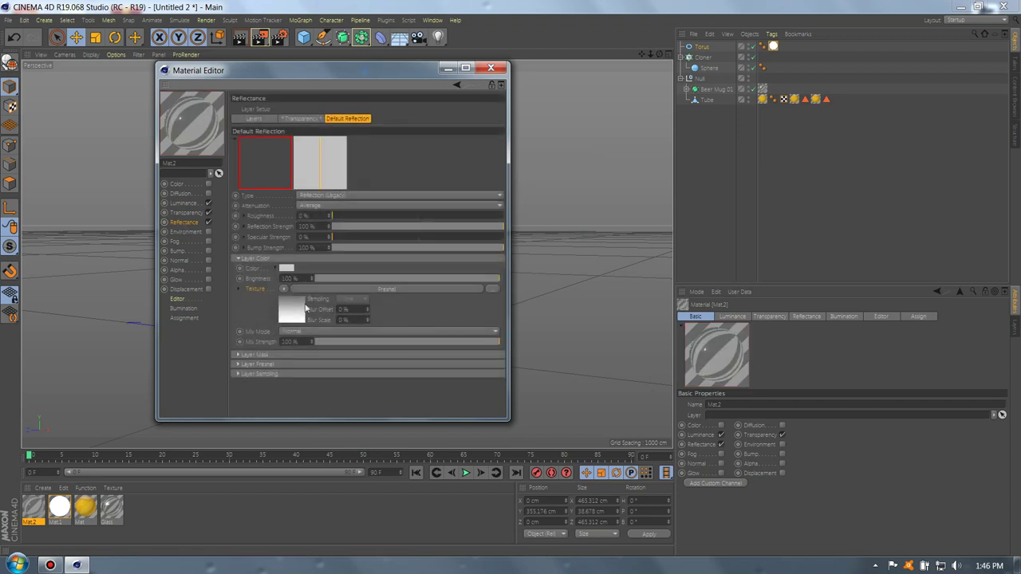
{"action": "left_click", "coordinate": [306, 333]}
{"action": "left_click", "coordinate": [310, 371]}
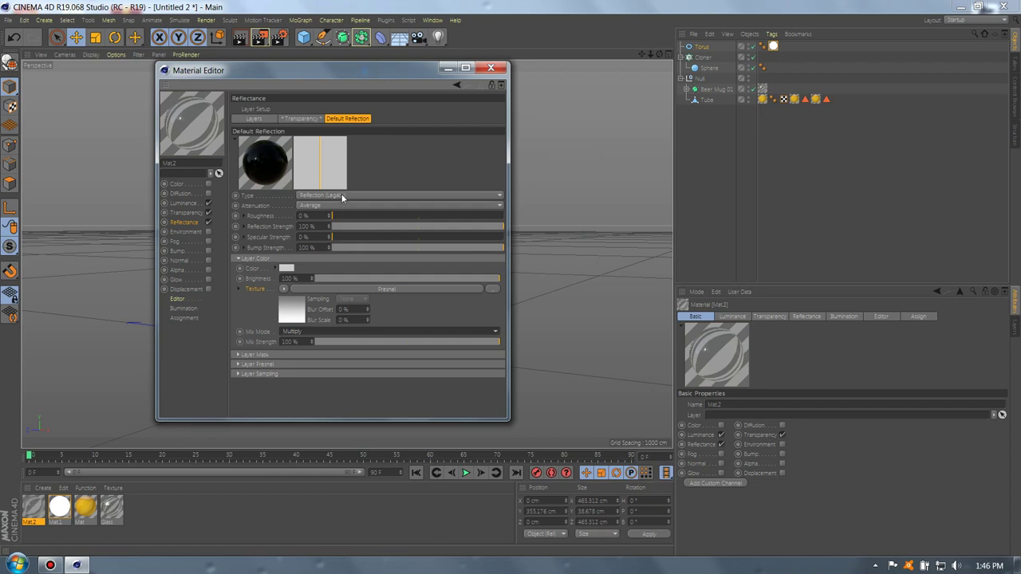
{"action": "left_click", "coordinate": [191, 250]}
Use a Displaced Turbulence Noise as the bump texture and set bump strength to 5%.
{"action": "left_click", "coordinate": [289, 155]}
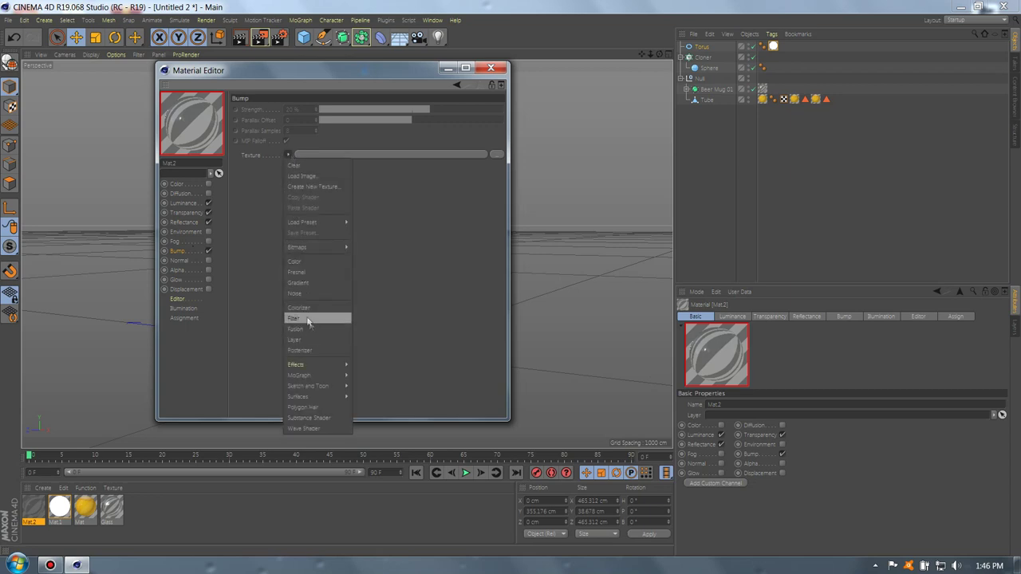
{"action": "left_click", "coordinate": [303, 292]}
{"action": "left_click", "coordinate": [305, 175]}
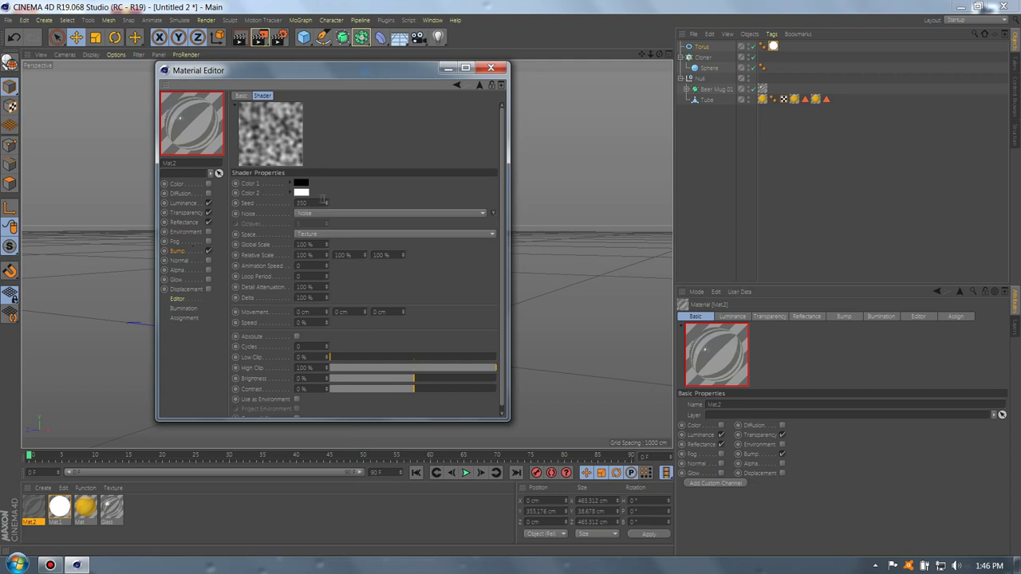
{"action": "left_click", "coordinate": [335, 213]}
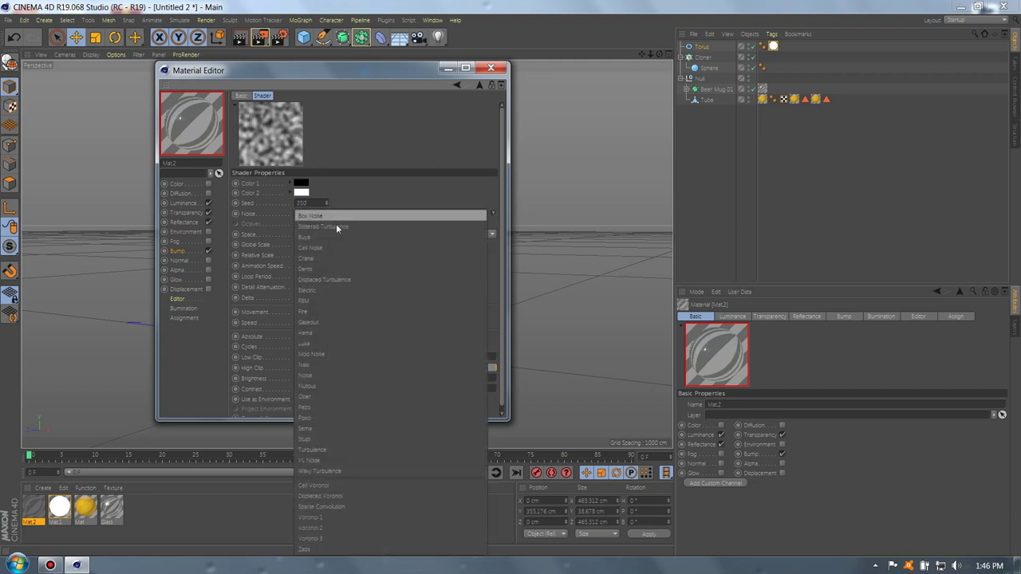
{"action": "left_click", "coordinate": [336, 279]}
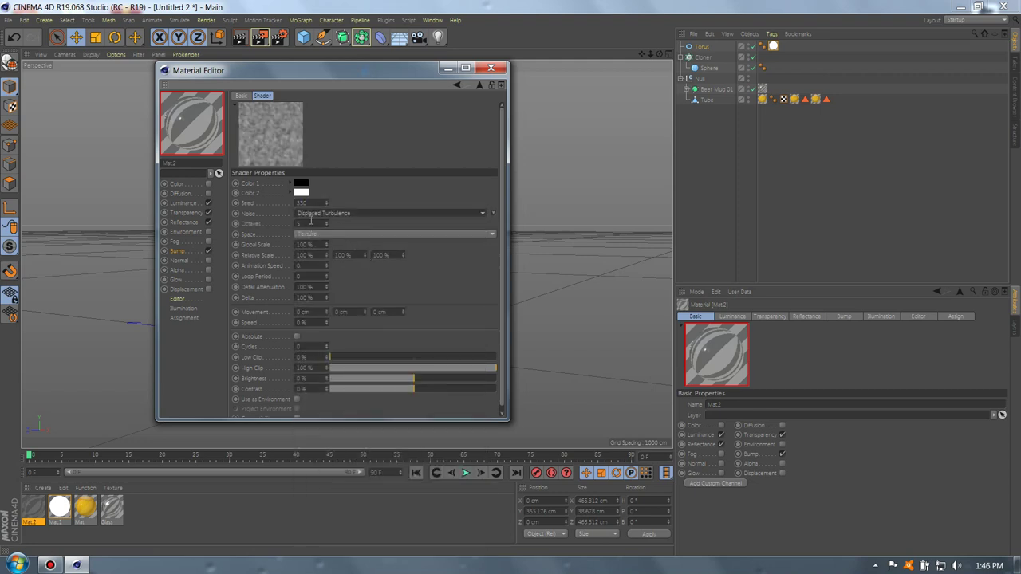
{"action": "left_click", "coordinate": [307, 224]}
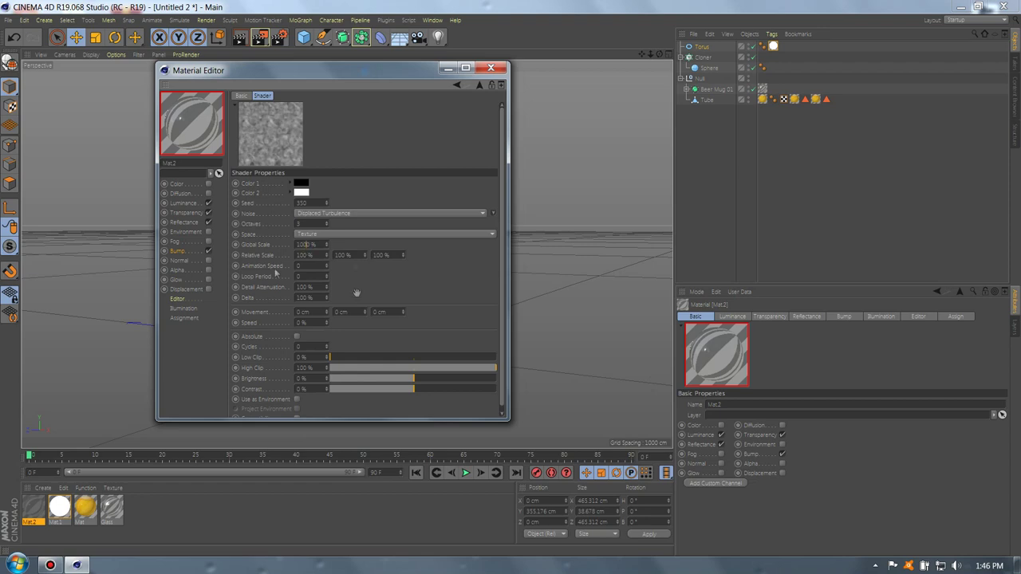
{"action": "left_click", "coordinate": [183, 252]}
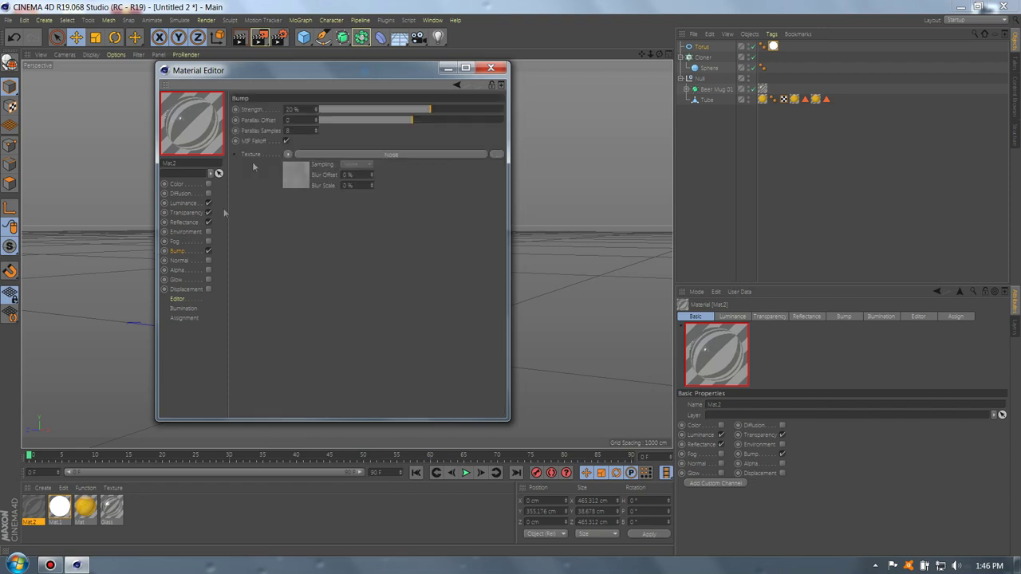
{"action": "type", "text": "5"}
{"action": "key", "text": "Return"}
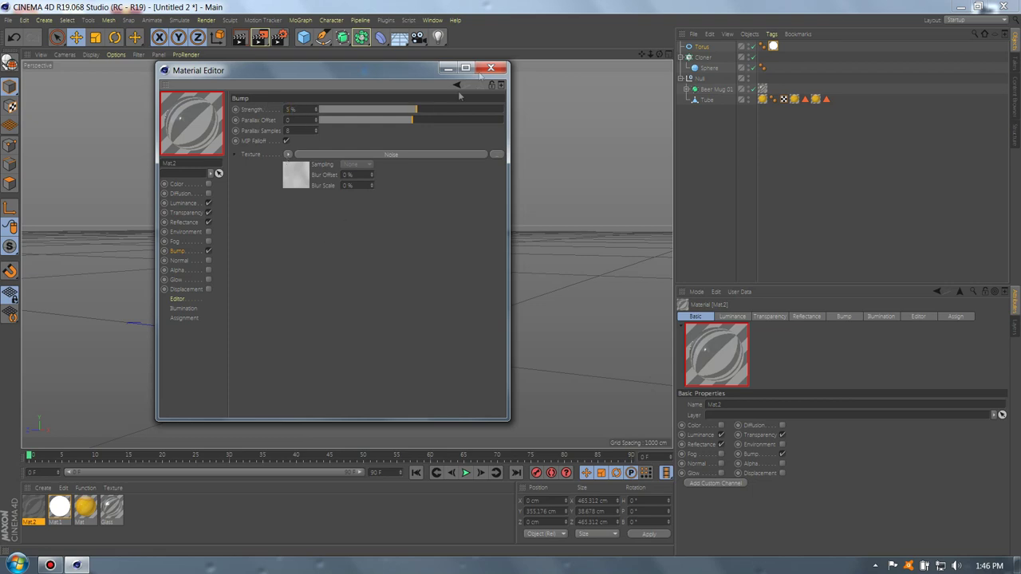
Apply Mat.2 to the cloned spheres and add a Disc primitive.
{"action": "left_click", "coordinate": [491, 68]}
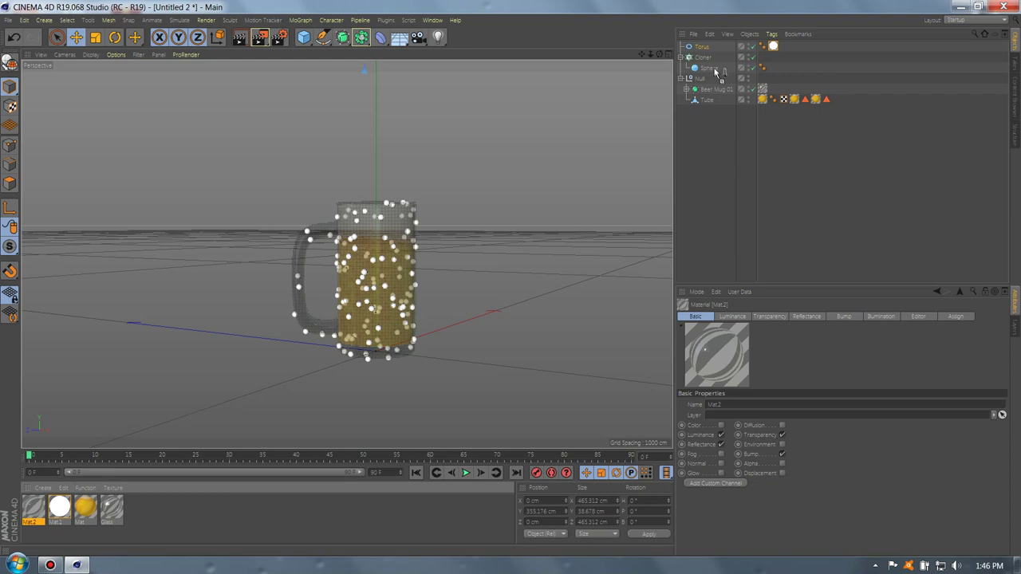
{"action": "left_click_drag", "start_coordinate": [695, 67], "coordinate": [718, 70]}
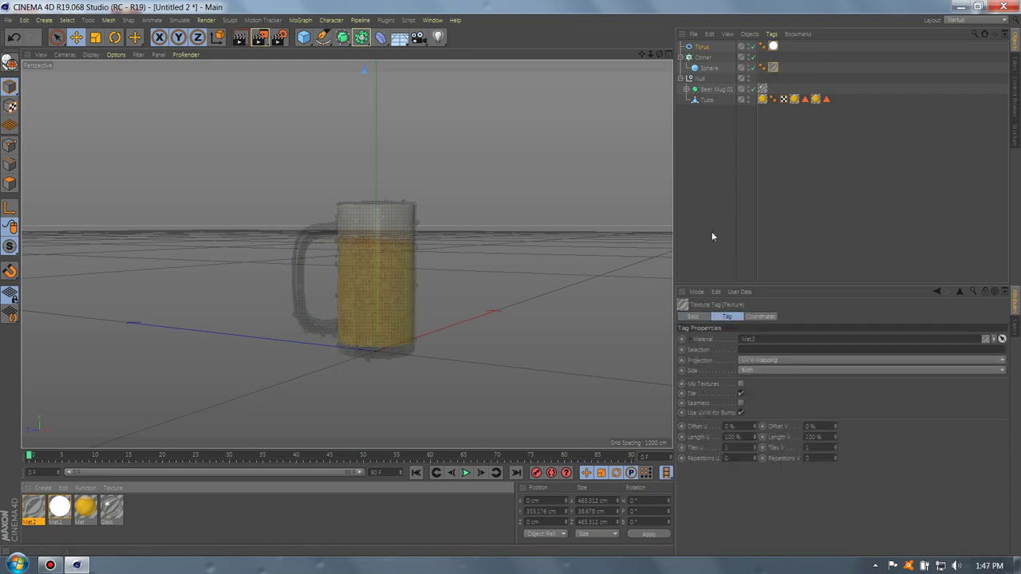
{"action": "left_click", "coordinate": [304, 37]}
{"action": "left_click", "coordinate": [343, 72]}
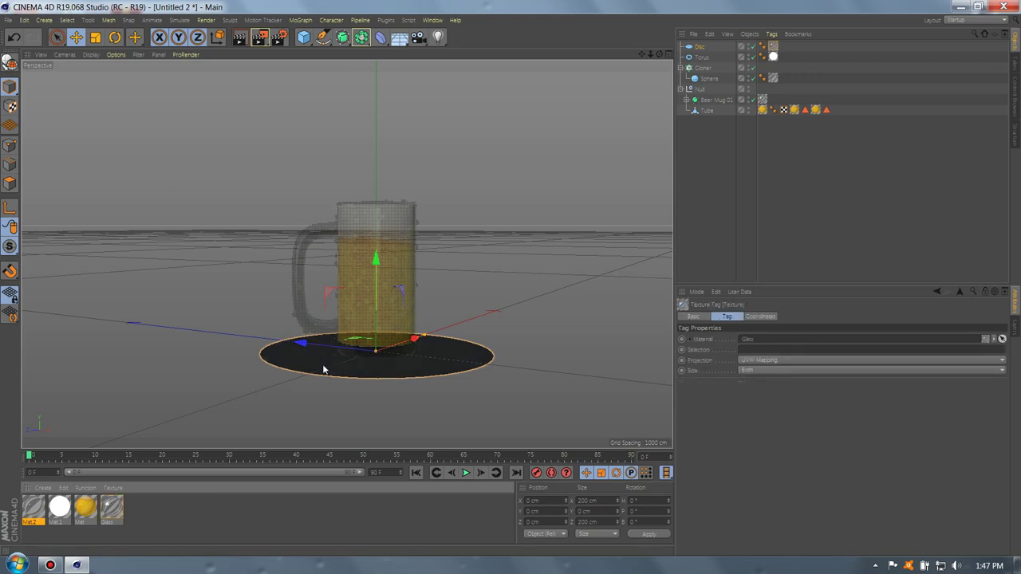
Scale the disc up to cover the floor beneath the mug, then add a Sky object.
{"action": "key", "text": "t"}
{"action": "mouse_move", "coordinate": [49, 231]}
{"action": "left_mouse_down"}
{"action": "mouse_move", "coordinate": [538, 265]}
{"action": "mouse_move", "coordinate": [662, 239]}
{"action": "left_mouse_up"}
{"action": "left_click", "coordinate": [702, 212]}
{"action": "left_click_drag", "start_coordinate": [362, 36], "coordinate": [431, 84]}
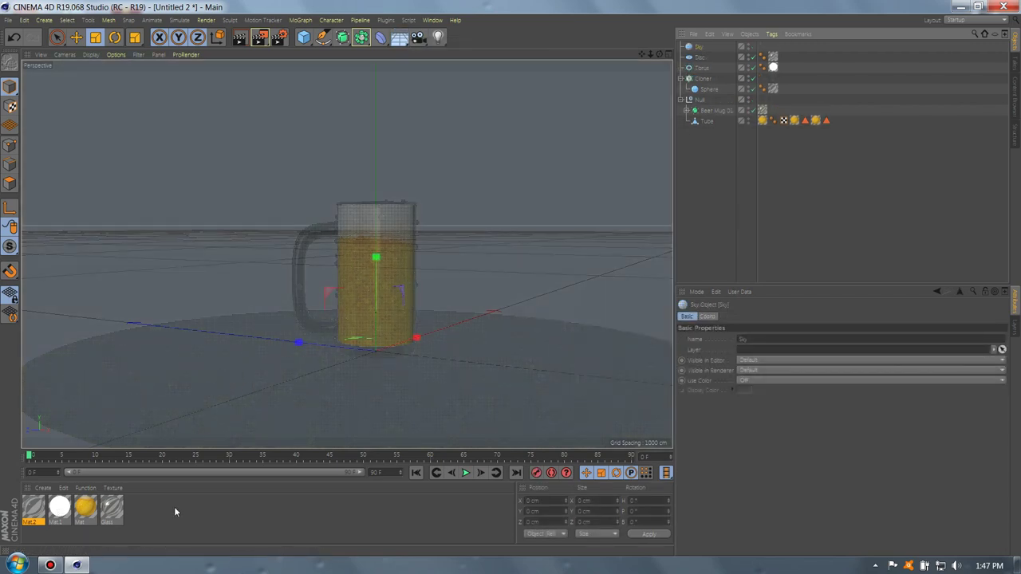
Create a new material, Mat.3, and load the Sunset Inlet 02 HDRI preset from the Content Browser.
{"action": "double_click", "coordinate": [168, 517]}
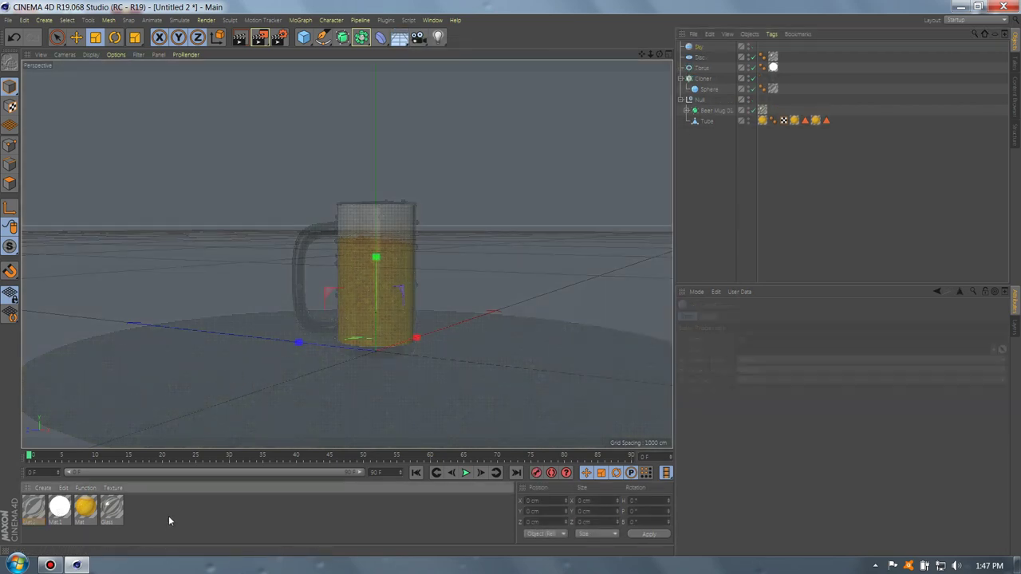
{"action": "left_click", "coordinate": [433, 20]}
{"action": "left_click", "coordinate": [452, 75]}
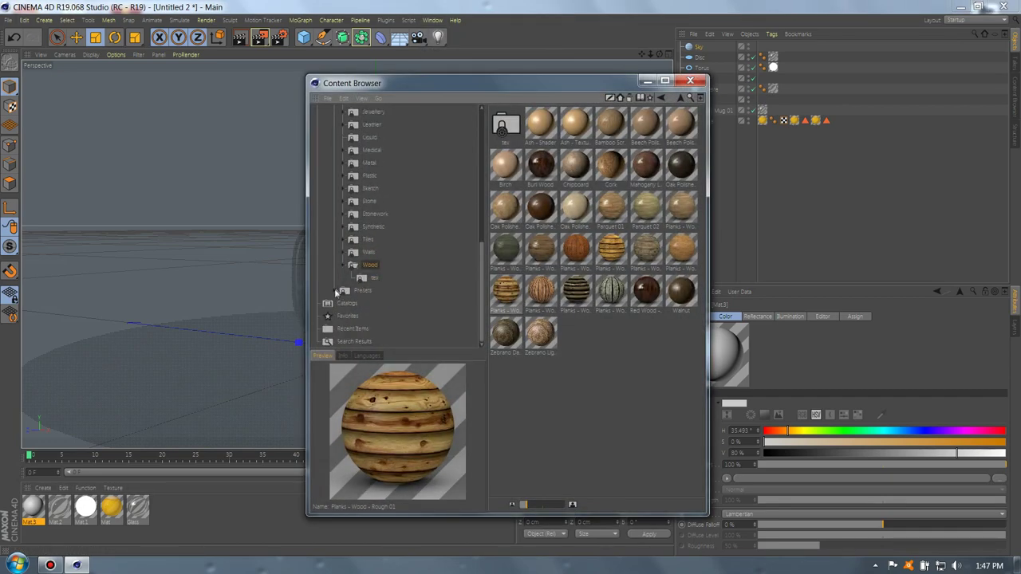
{"action": "left_click", "coordinate": [335, 291]}
{"action": "left_click", "coordinate": [341, 333]}
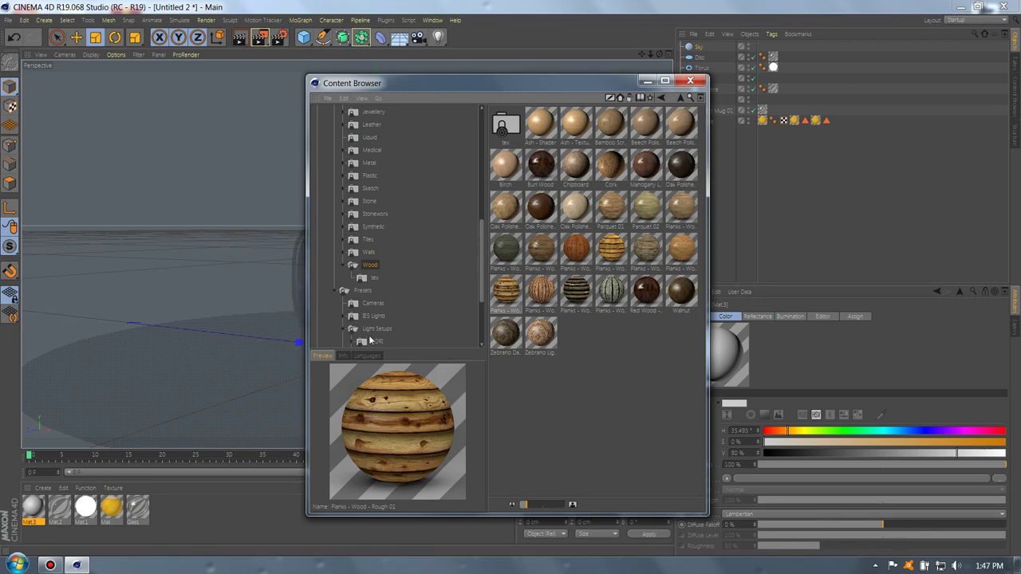
{"action": "left_click", "coordinate": [372, 341]}
{"action": "double_click", "coordinate": [539, 167]}
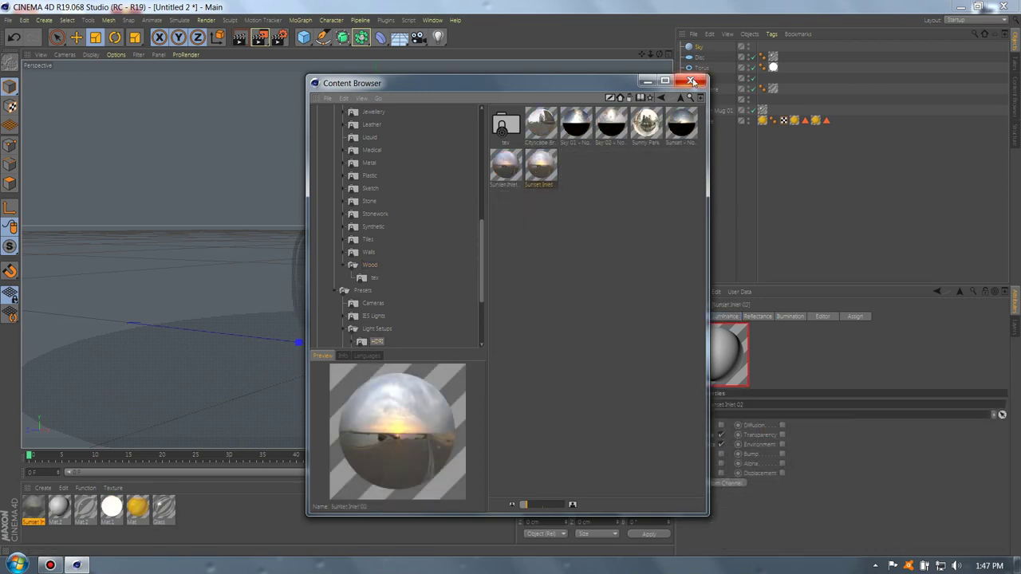
{"action": "left_click", "coordinate": [692, 82]}
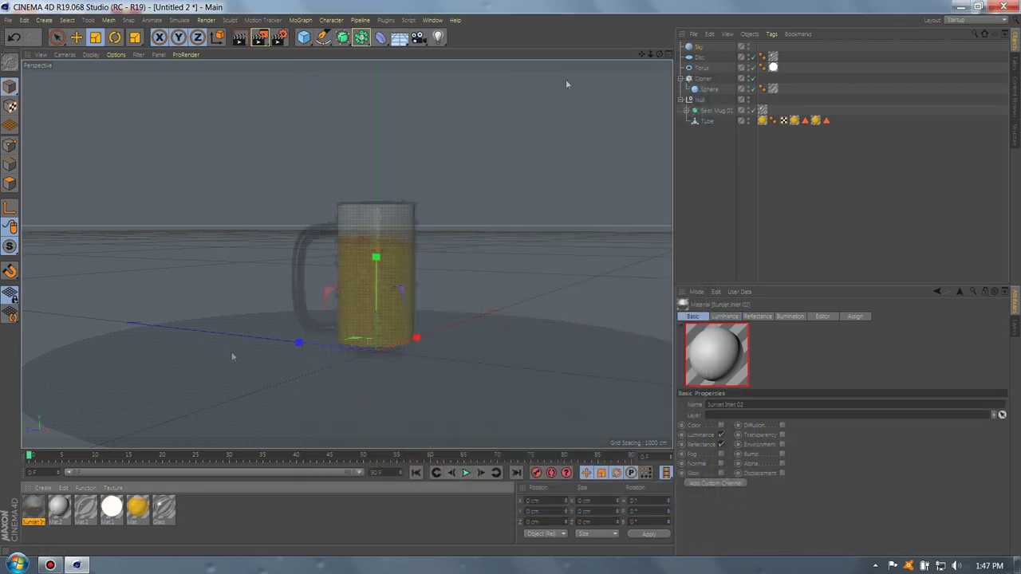
Apply Sunset Inlet 02 to the Sky and set its luminance Blur Offset and Blur Scale to 25%.
{"action": "left_click_drag", "start_coordinate": [565, 79], "coordinate": [699, 48]}
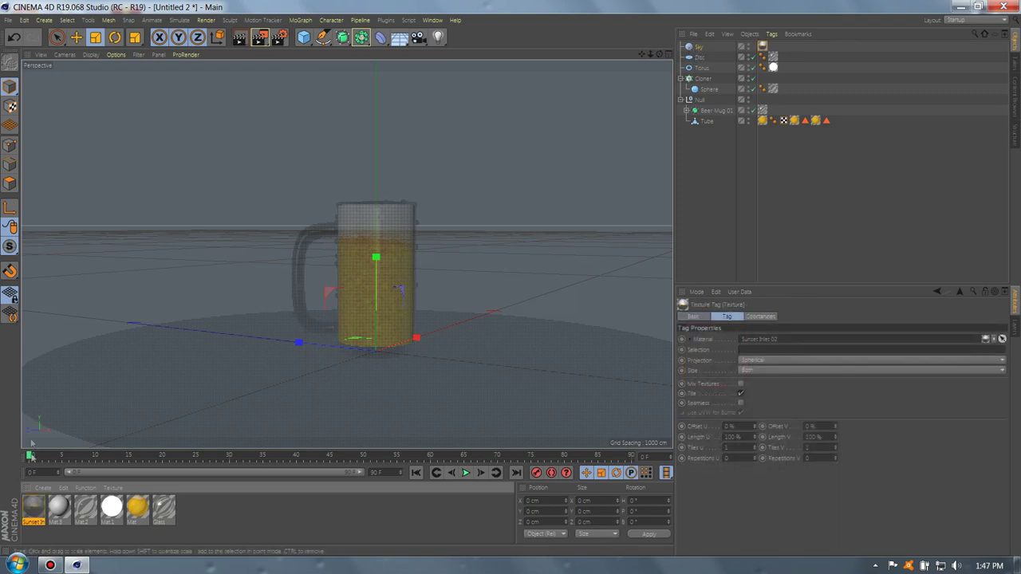
{"action": "double_click", "coordinate": [35, 509]}
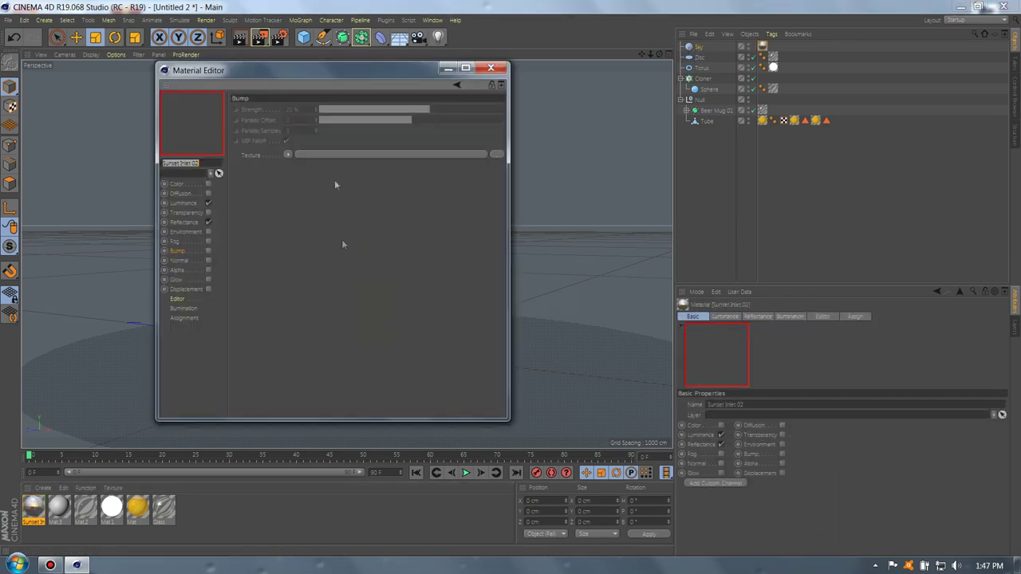
{"action": "left_click", "coordinate": [188, 204]}
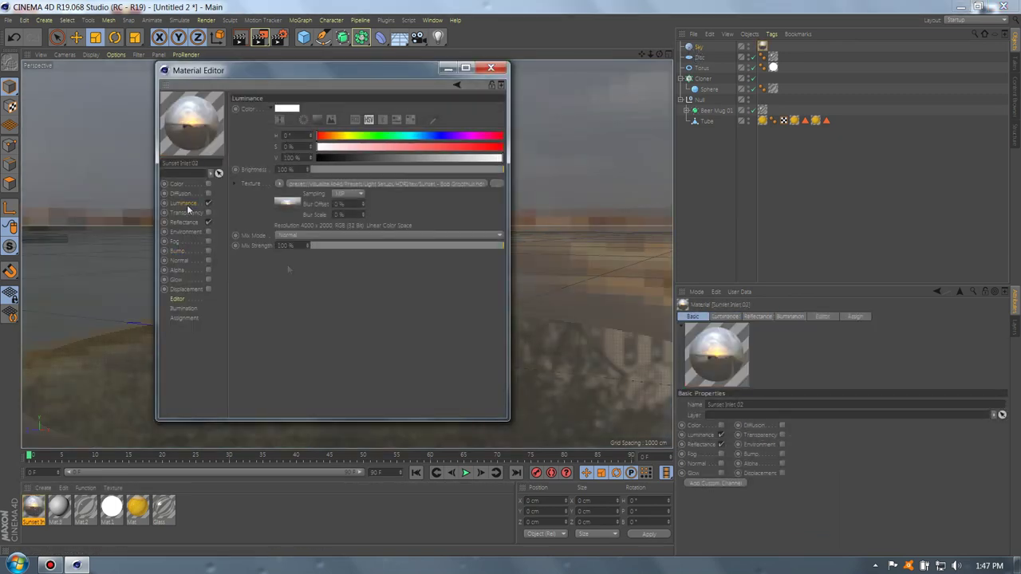
{"action": "double_click", "coordinate": [343, 204]}
{"action": "type", "text": "25"}
{"action": "key", "text": "Tab"}
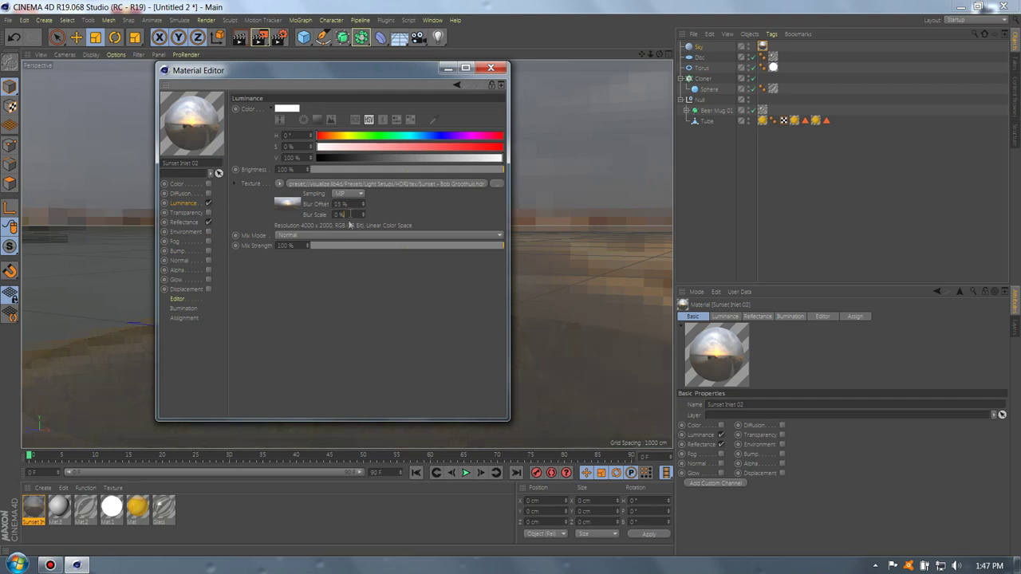
{"action": "type", "text": "25"}
{"action": "key", "text": "Tab"}
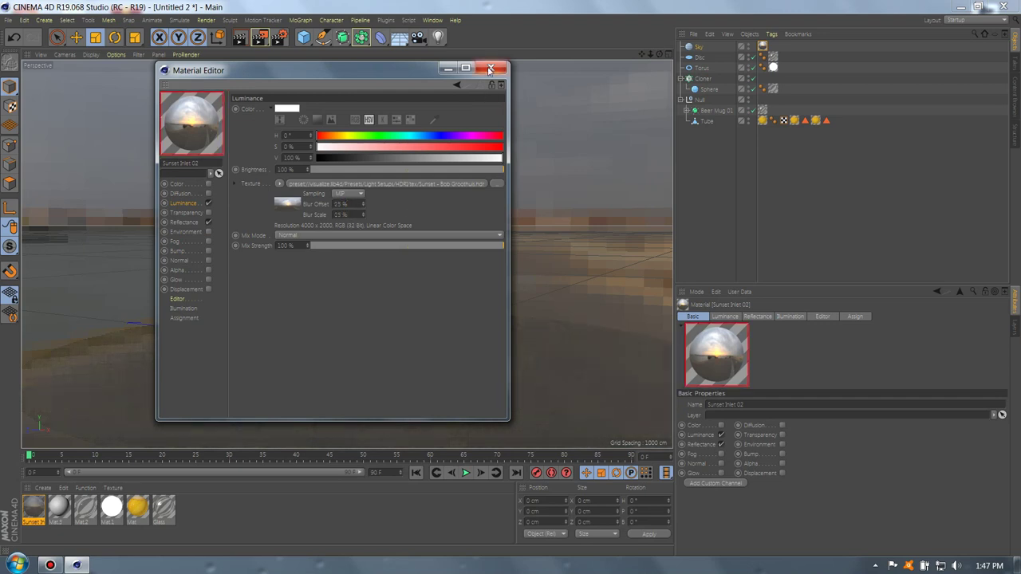
{"action": "left_click", "coordinate": [490, 69]}
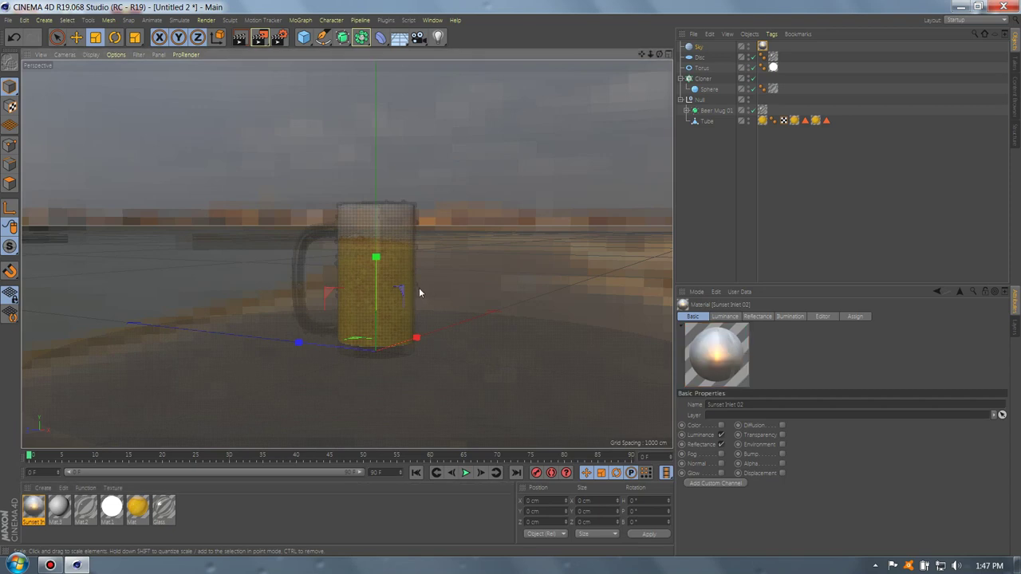
Orbit and zoom the view to show the mug against the sunset sky.
{"action": "mouse_move", "coordinate": [419, 289]}
{"action": "left_mouse_down", "text": "alt"}
{"action": "mouse_move", "coordinate": [672, 289]}
{"action": "mouse_move", "coordinate": [467, 296]}
{"action": "mouse_move", "coordinate": [355, 278]}
{"action": "mouse_move", "coordinate": [481, 333]}
{"action": "mouse_move", "coordinate": [456, 330]}
{"action": "left_mouse_up", "text": "alt"}
{"action": "right_click_drag", "start_coordinate": [456, 329], "coordinate": [393, 269], "text": "alt"}
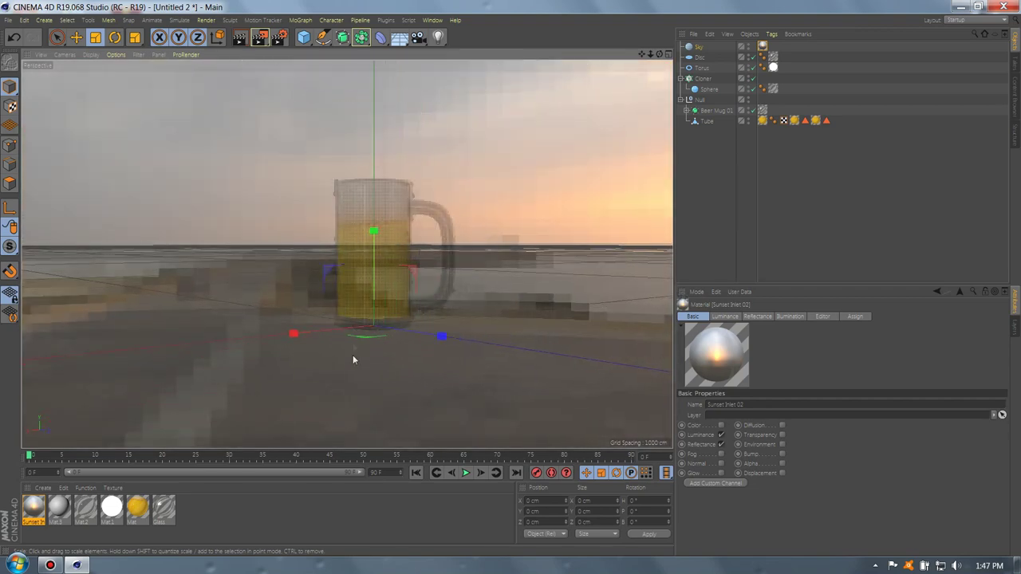
{"action": "left_click_drag", "start_coordinate": [352, 360], "coordinate": [416, 376], "text": "alt"}
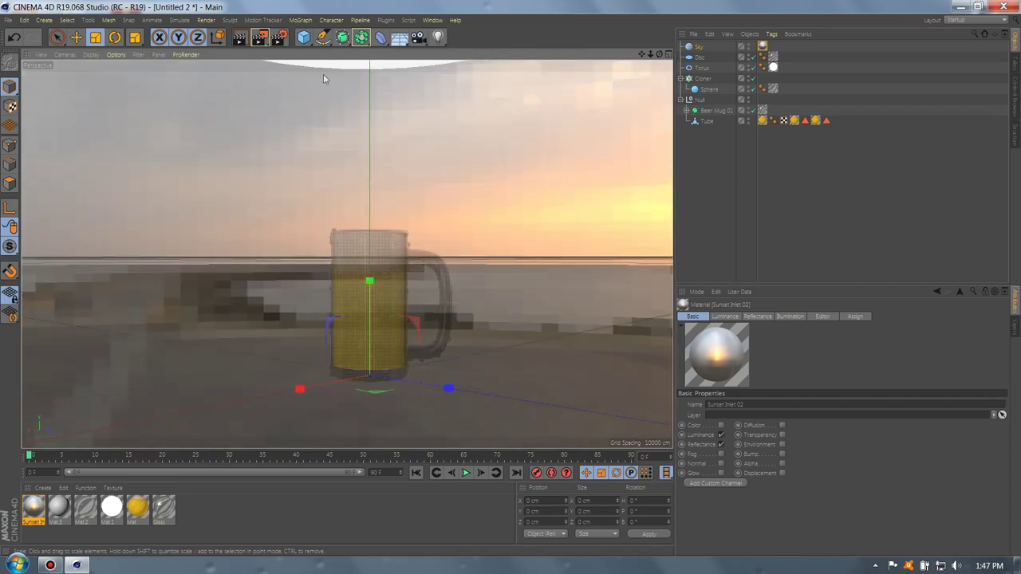